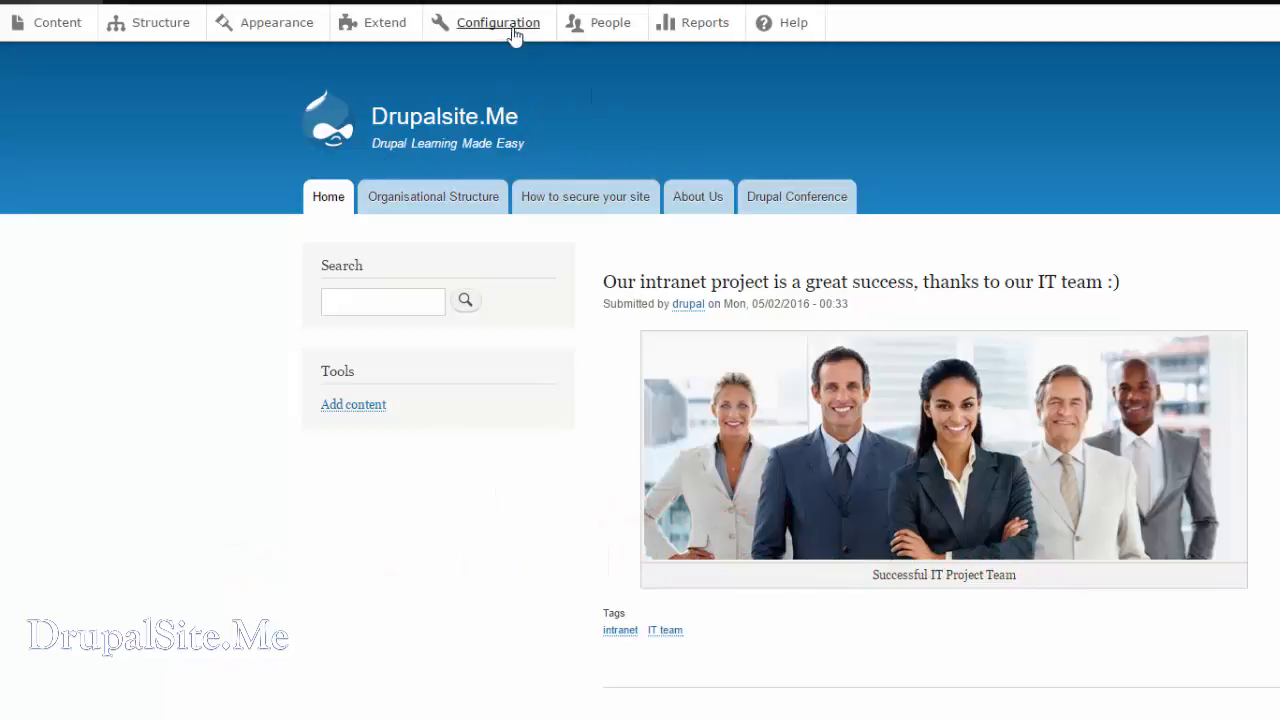
Open the Site information settings and examine the site name and slogan
left_click(508, 26)
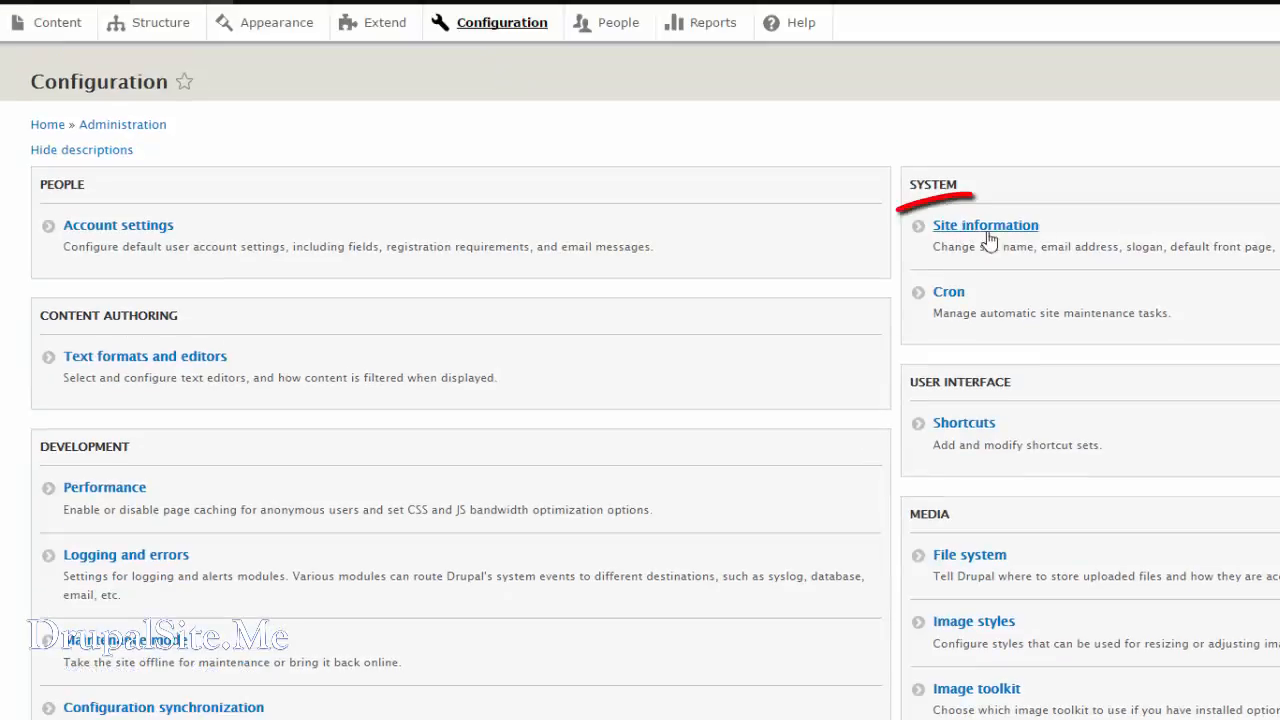
left_click(990, 226)
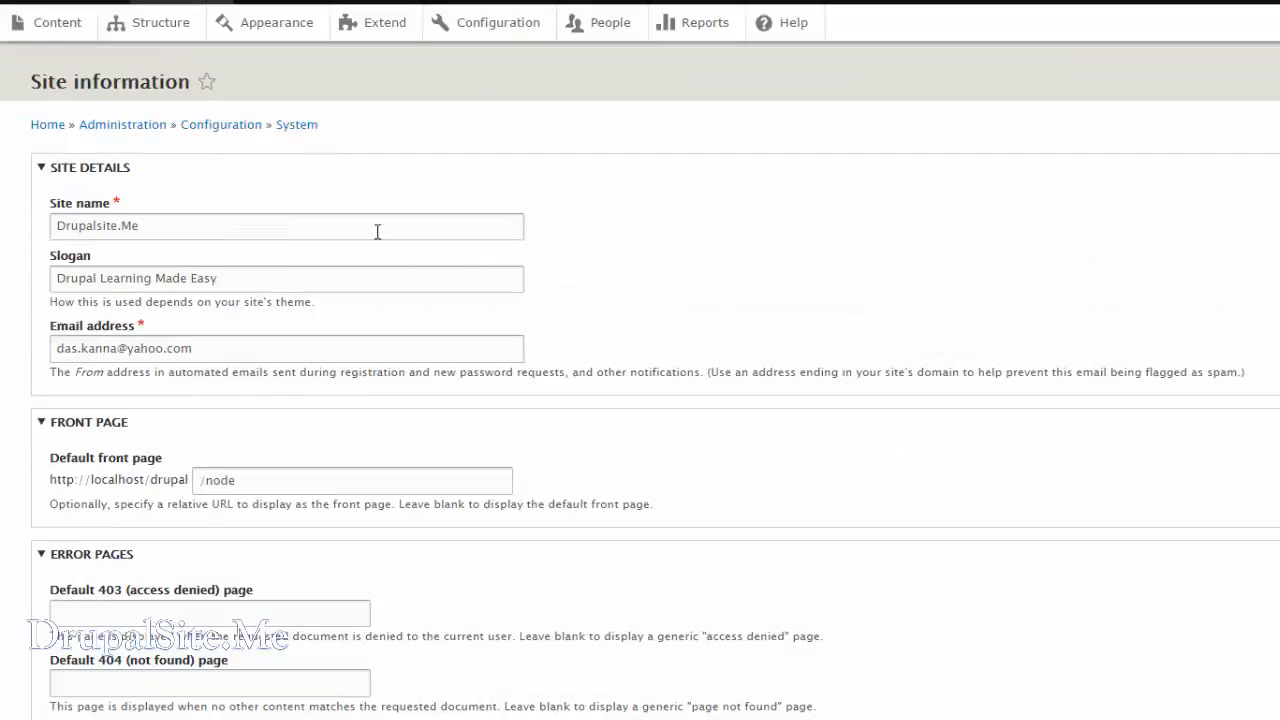
left_click_drag(56, 278, 263, 280)
left_click(669, 250)
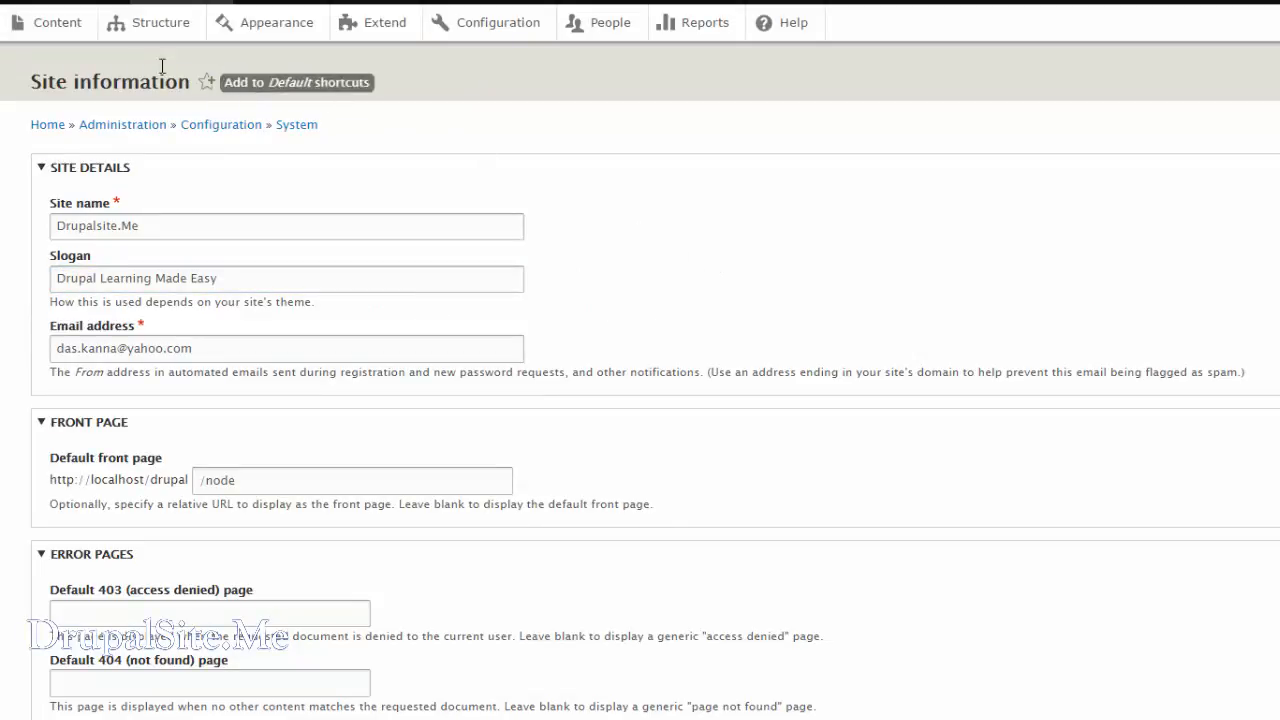
Open the Add content page and look over the available content types
left_click(55, 30)
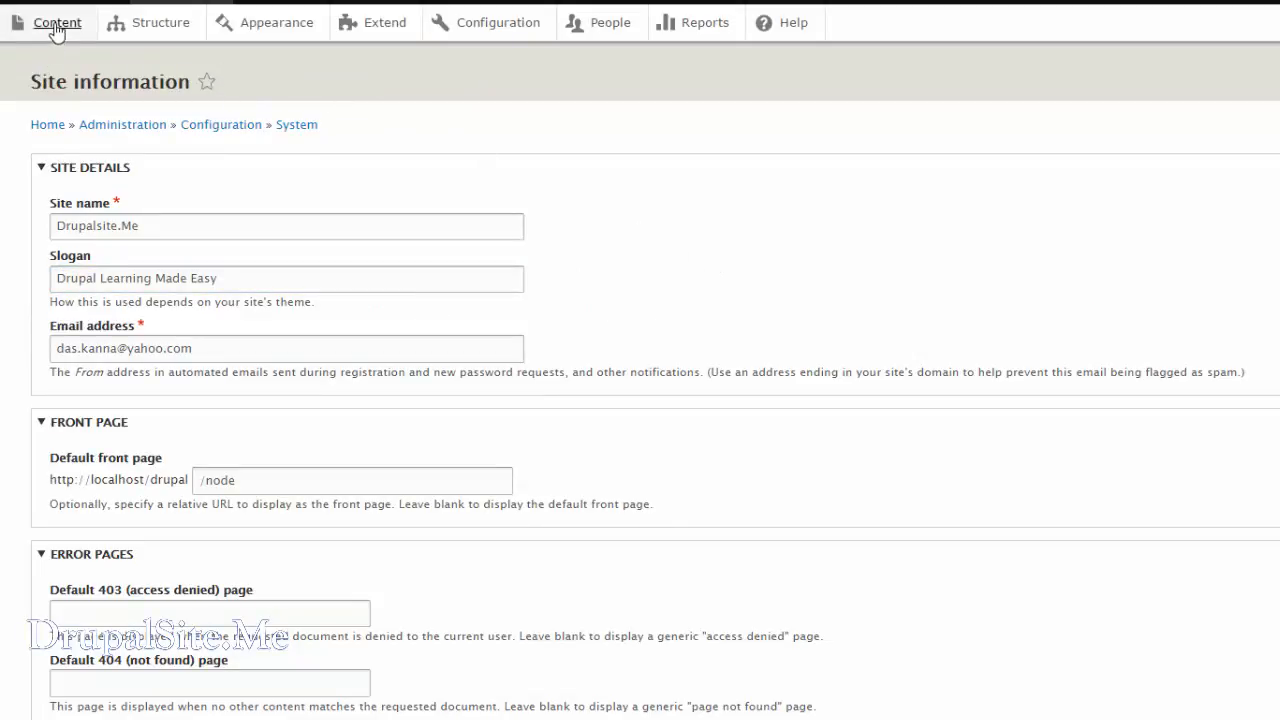
left_click(88, 216)
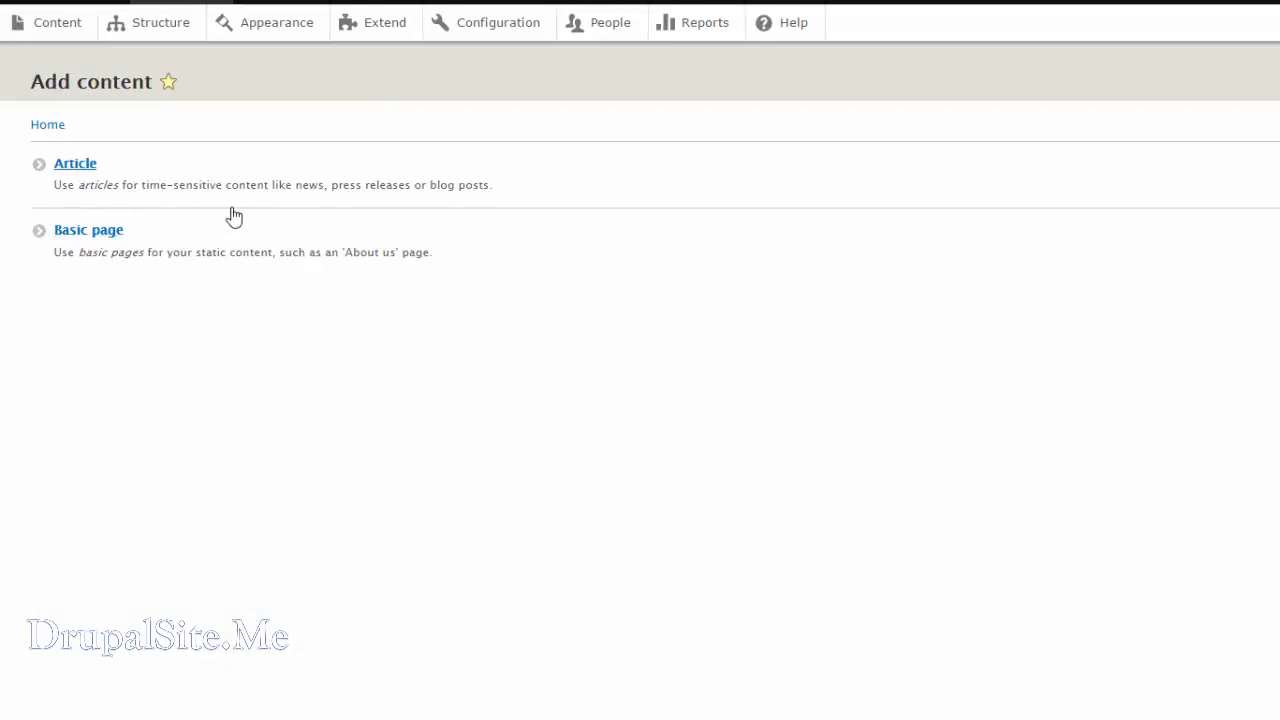
left_click(70, 3)
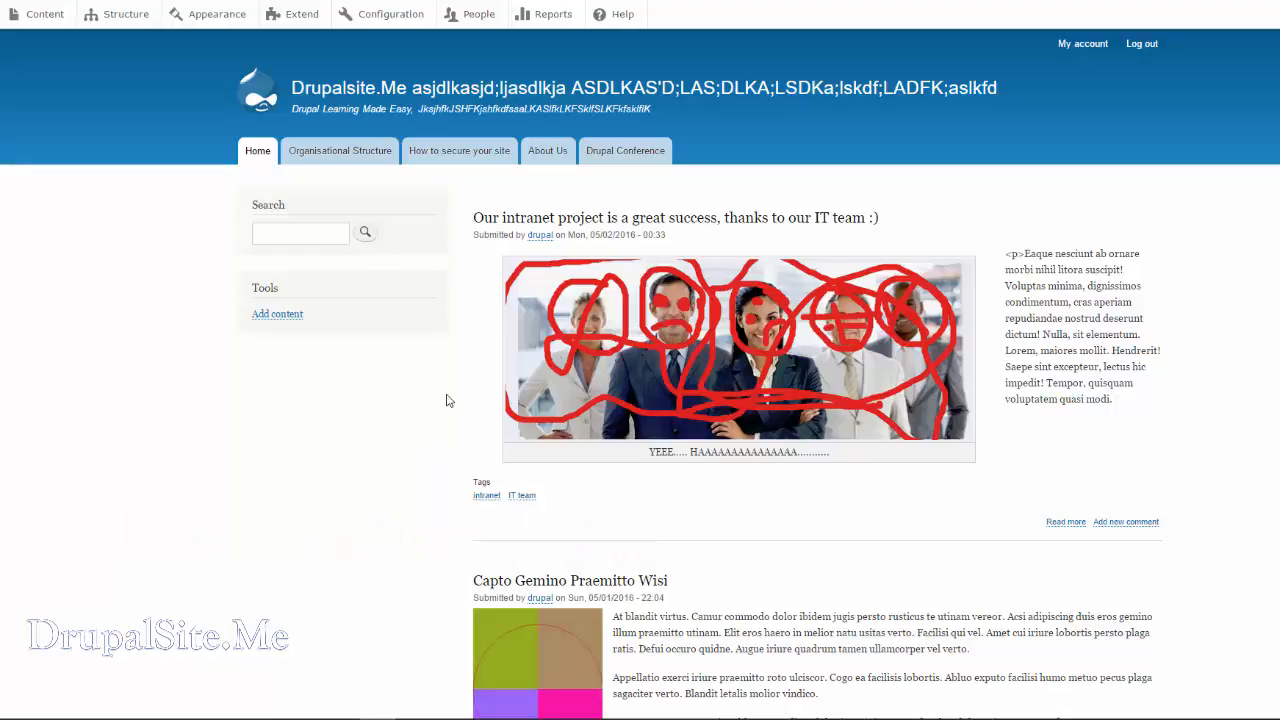
Look through the home page's articles and images to check the site for damage
scroll(447, 400, "down", 20)
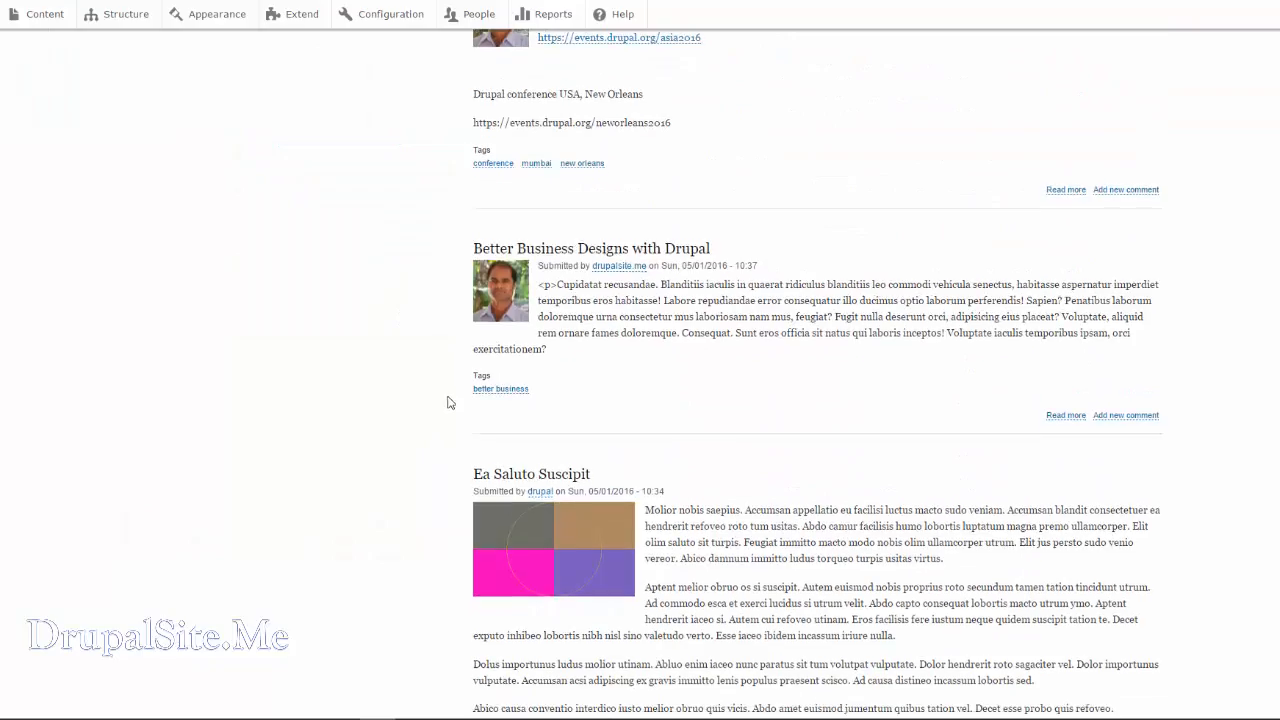
scroll(449, 427, "down", 9)
scroll(447, 415, "up", 13)
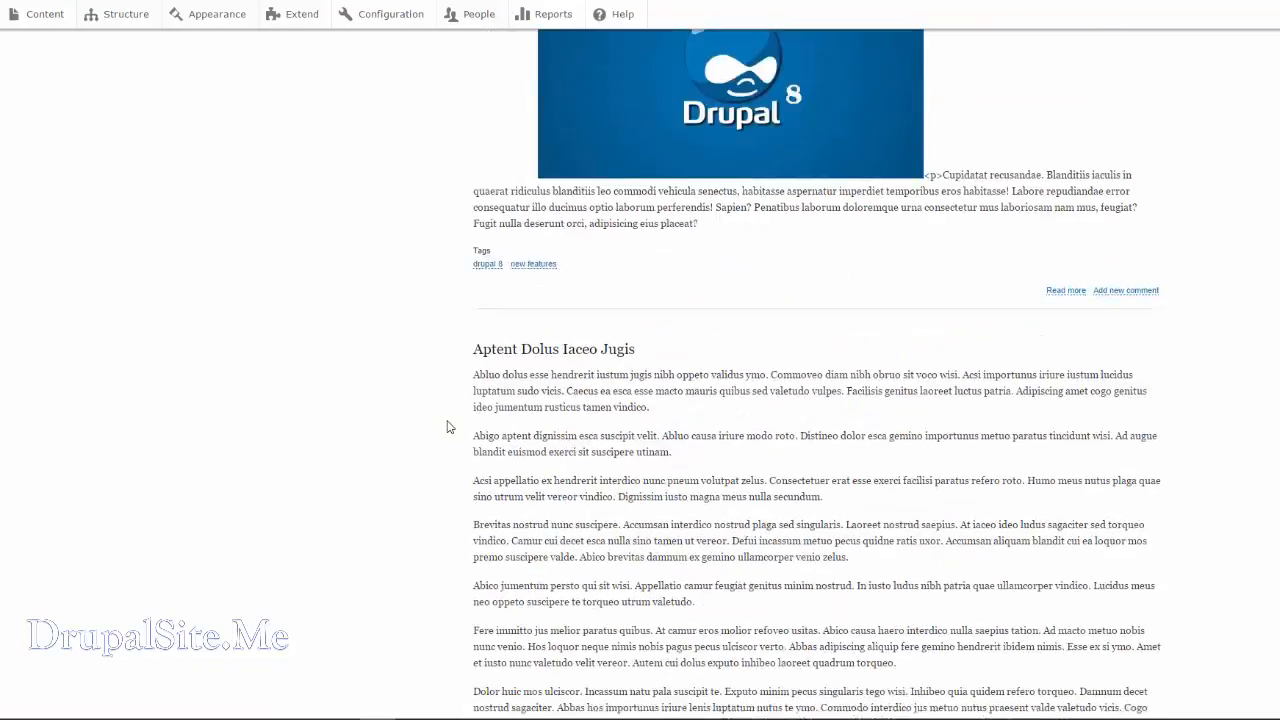
scroll(445, 408, "up", 15)
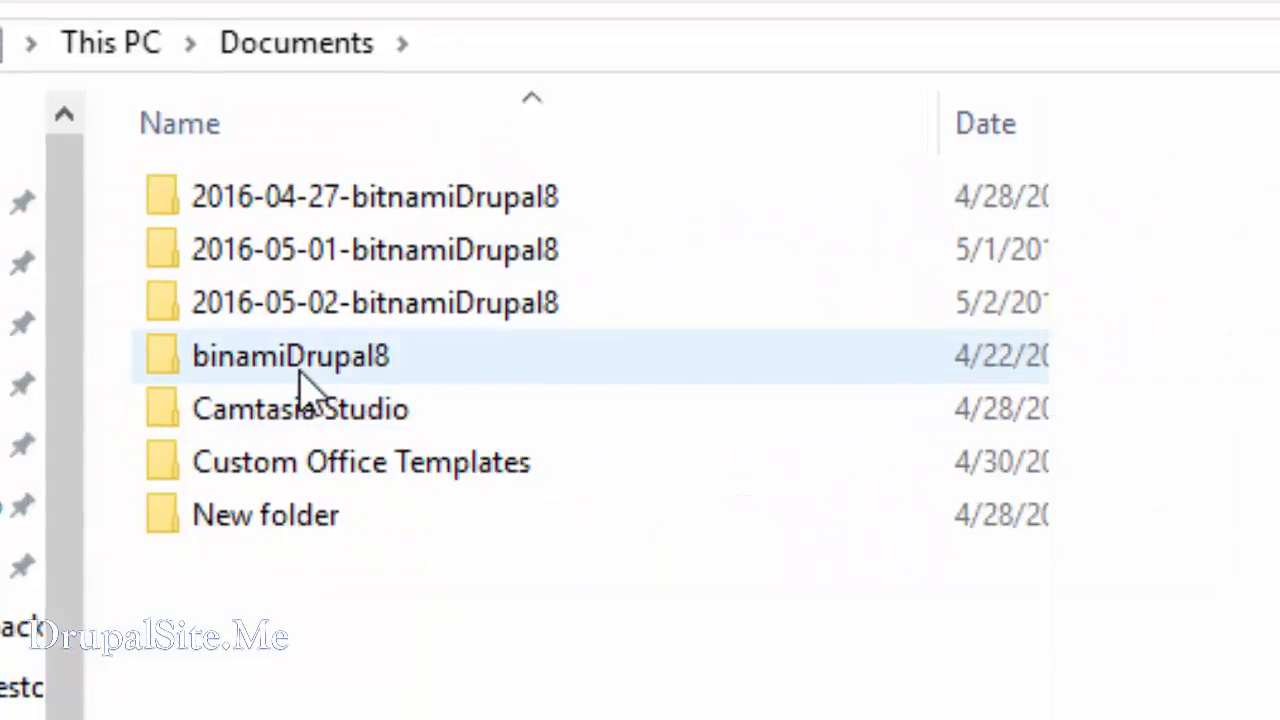
Open the 2016-05-02-bitnamiDrupal8 backup folder in Documents and examine its website archive and database dump
left_click(300, 380)
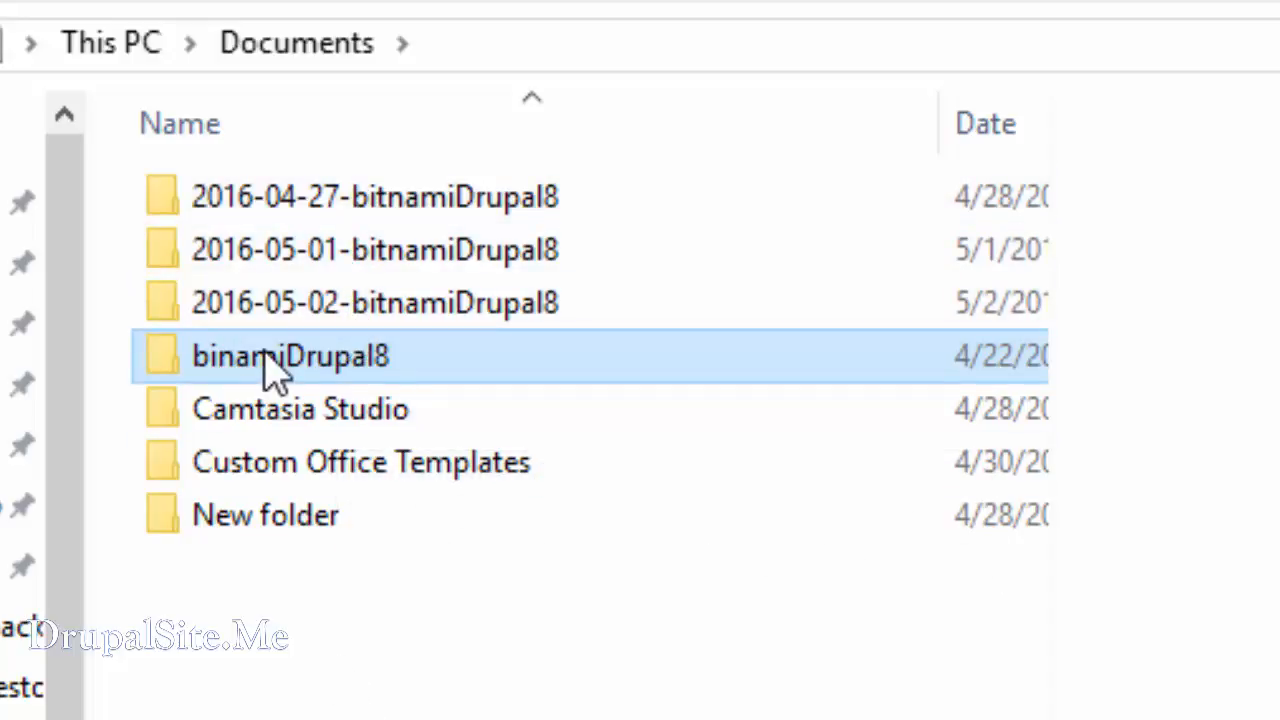
left_click(470, 315)
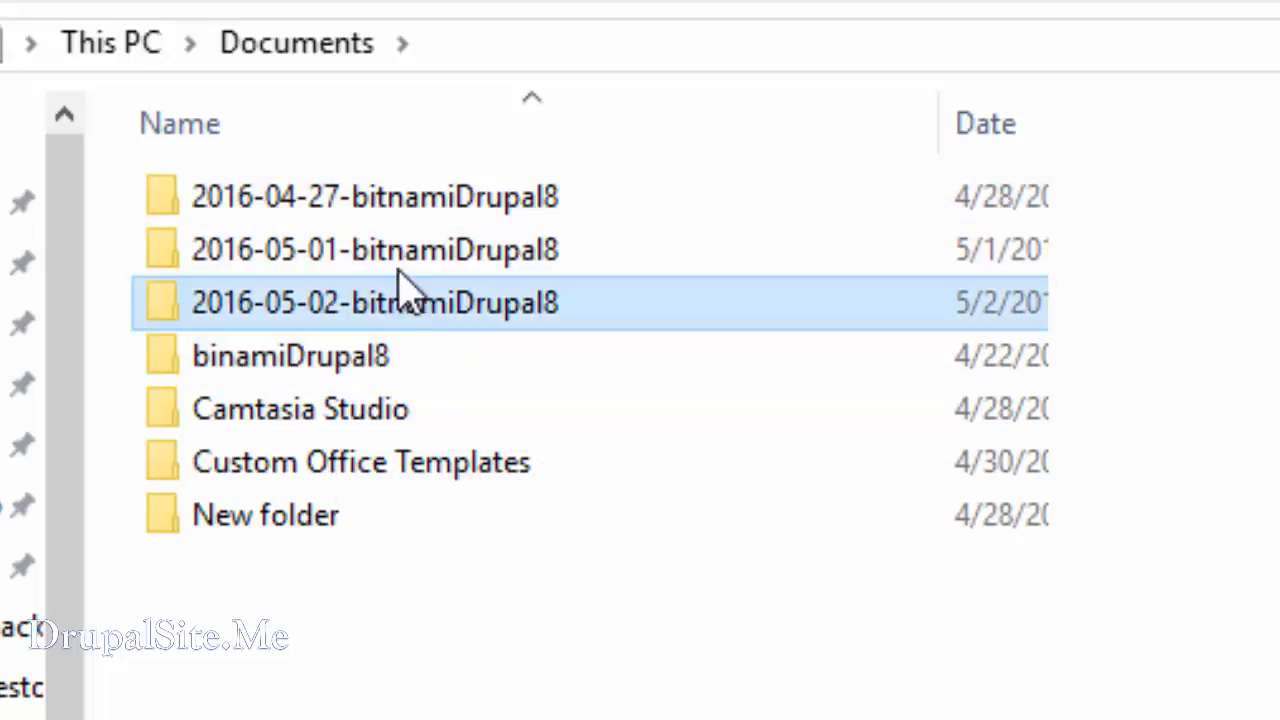
left_click(410, 252)
left_click(405, 205)
double_click(414, 303)
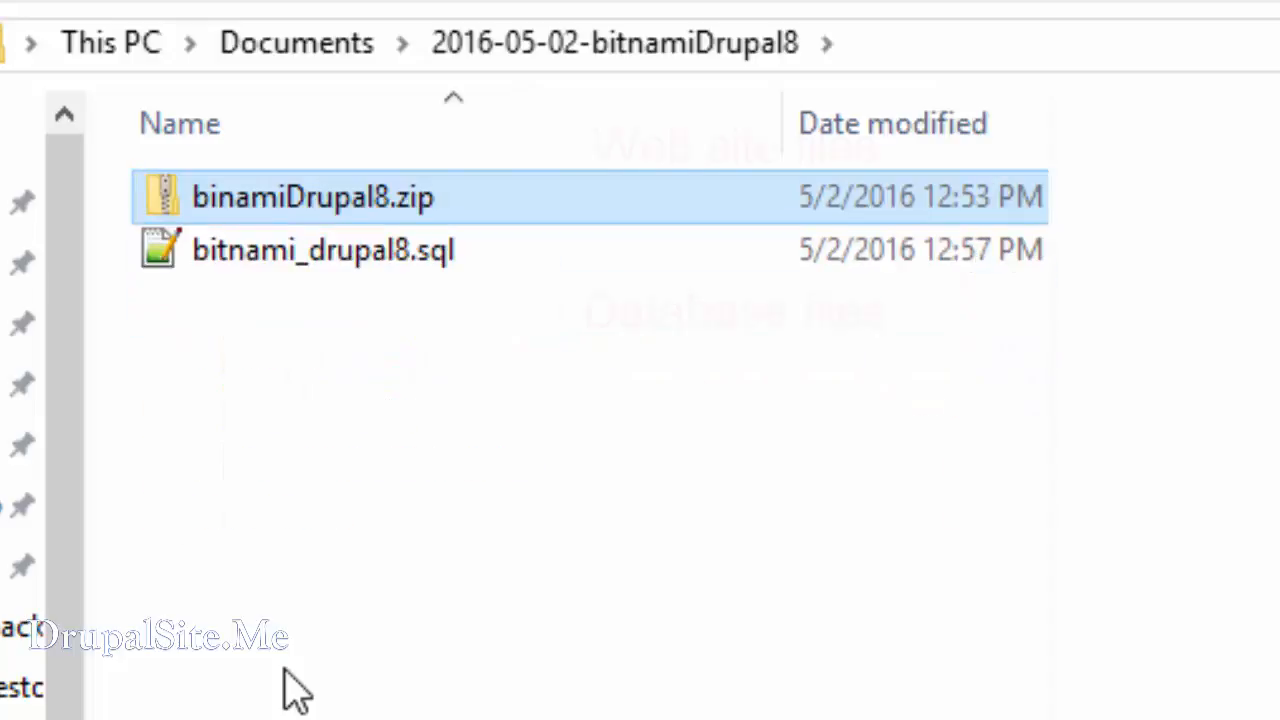
left_click(318, 264)
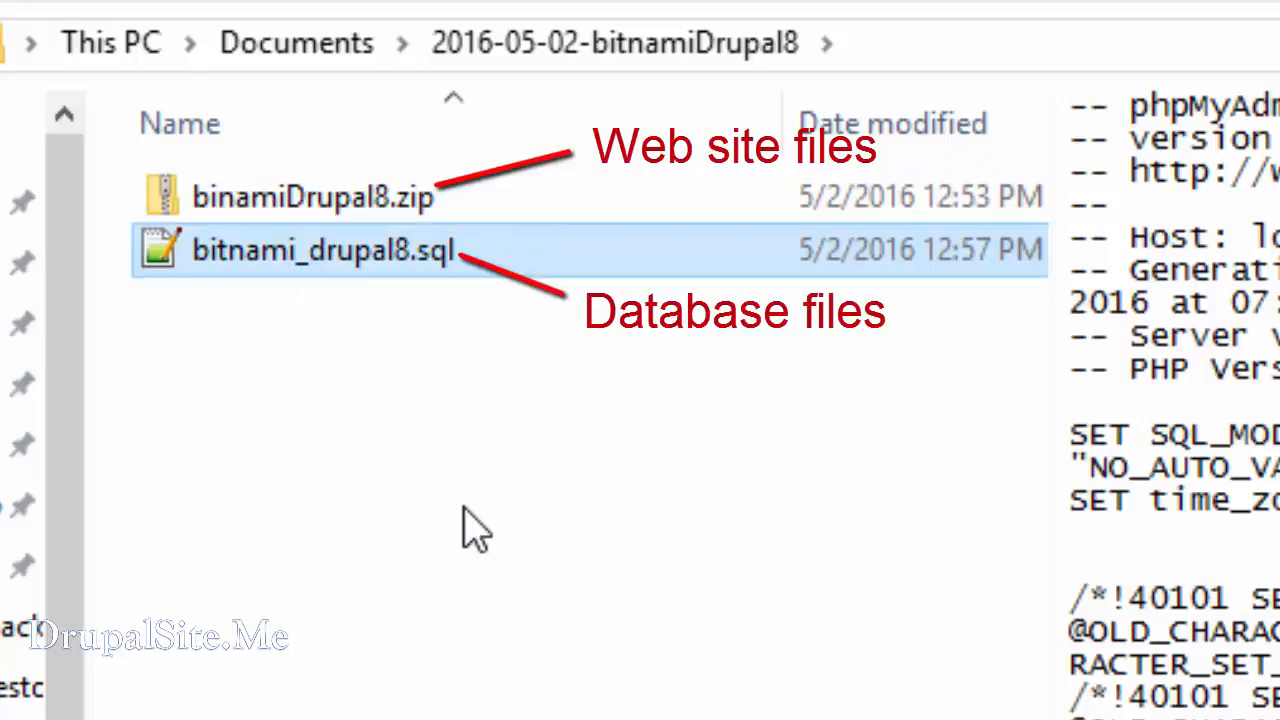
key("Up")
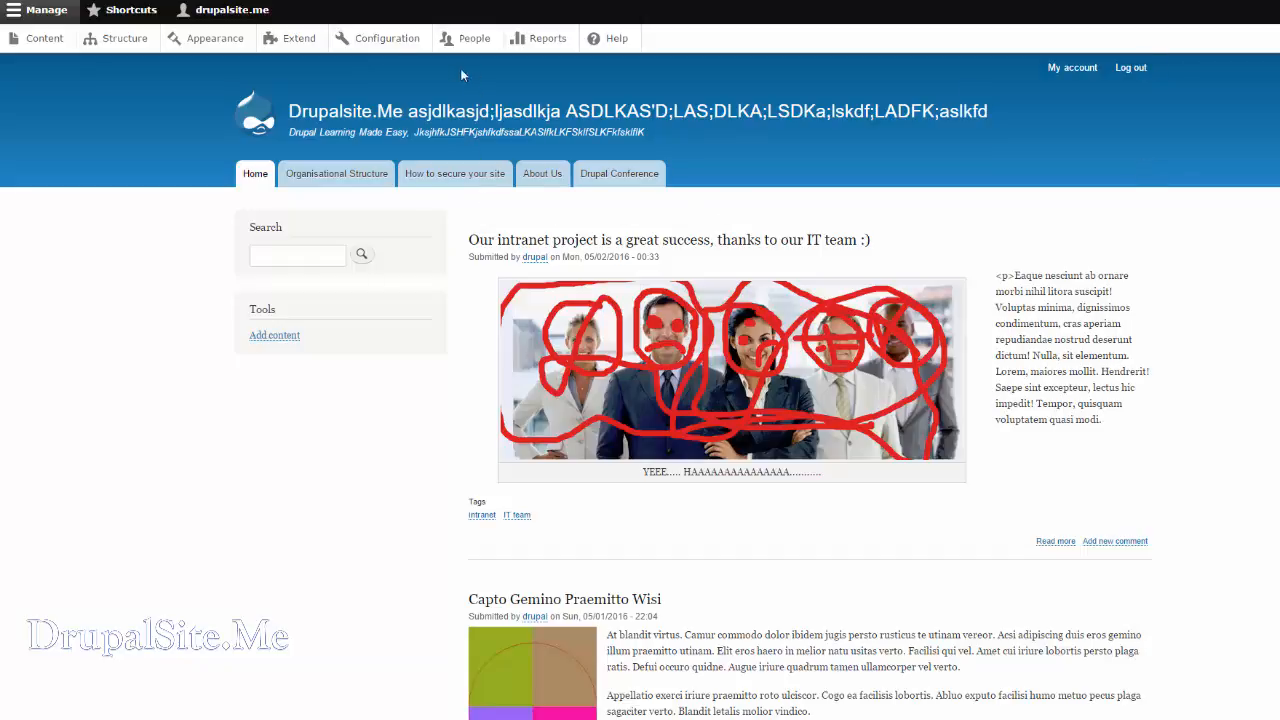
Put the Drupal site into maintenance mode with the default maintenance message and save the configuration
left_click(398, 45)
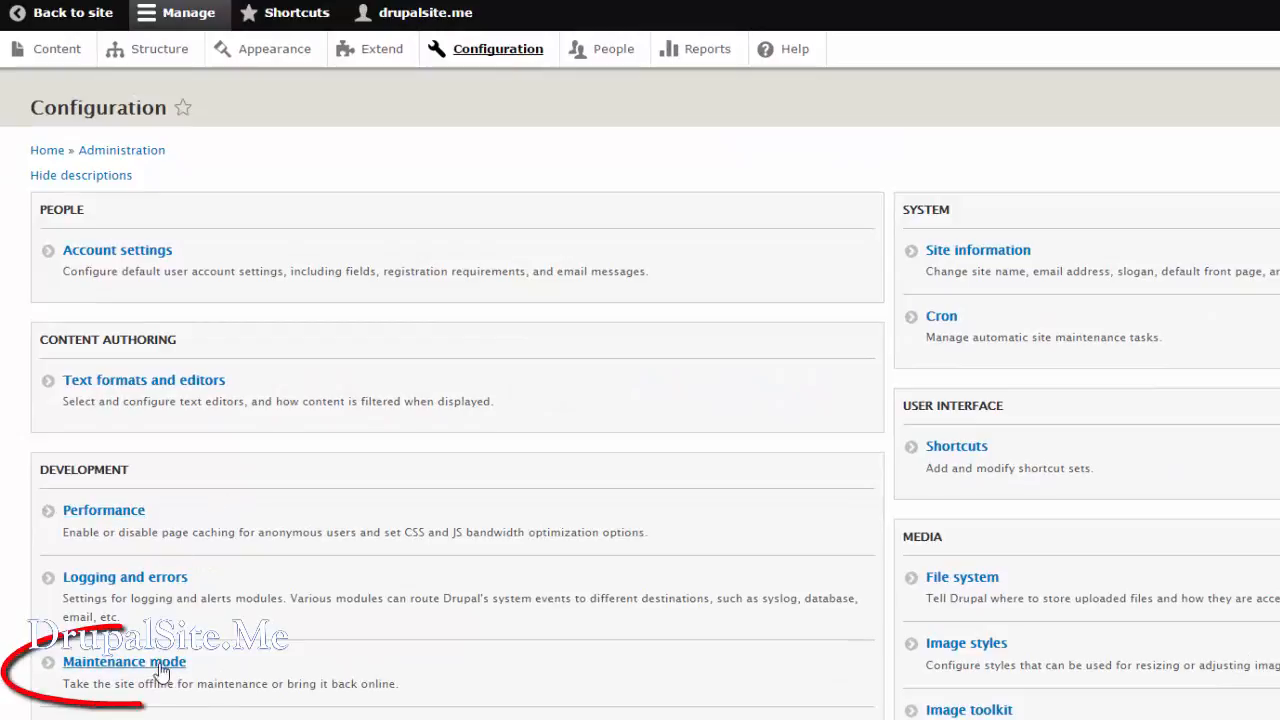
left_click(115, 664)
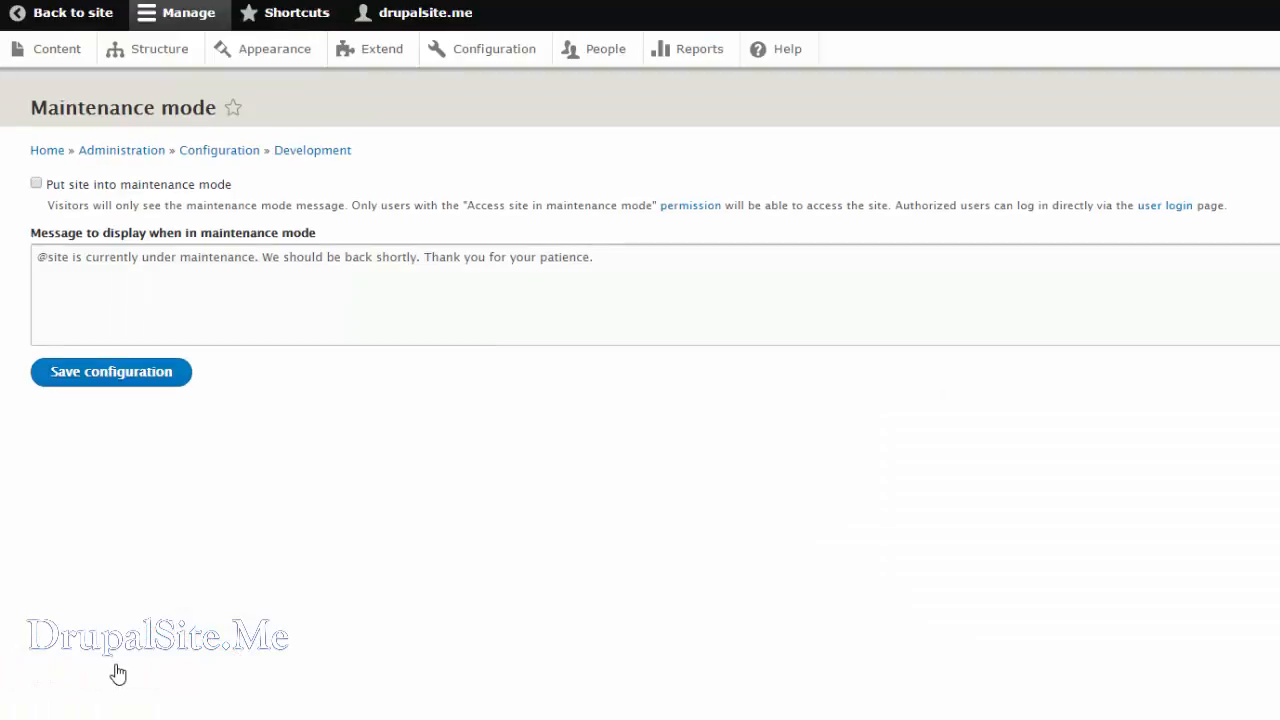
left_click(38, 186)
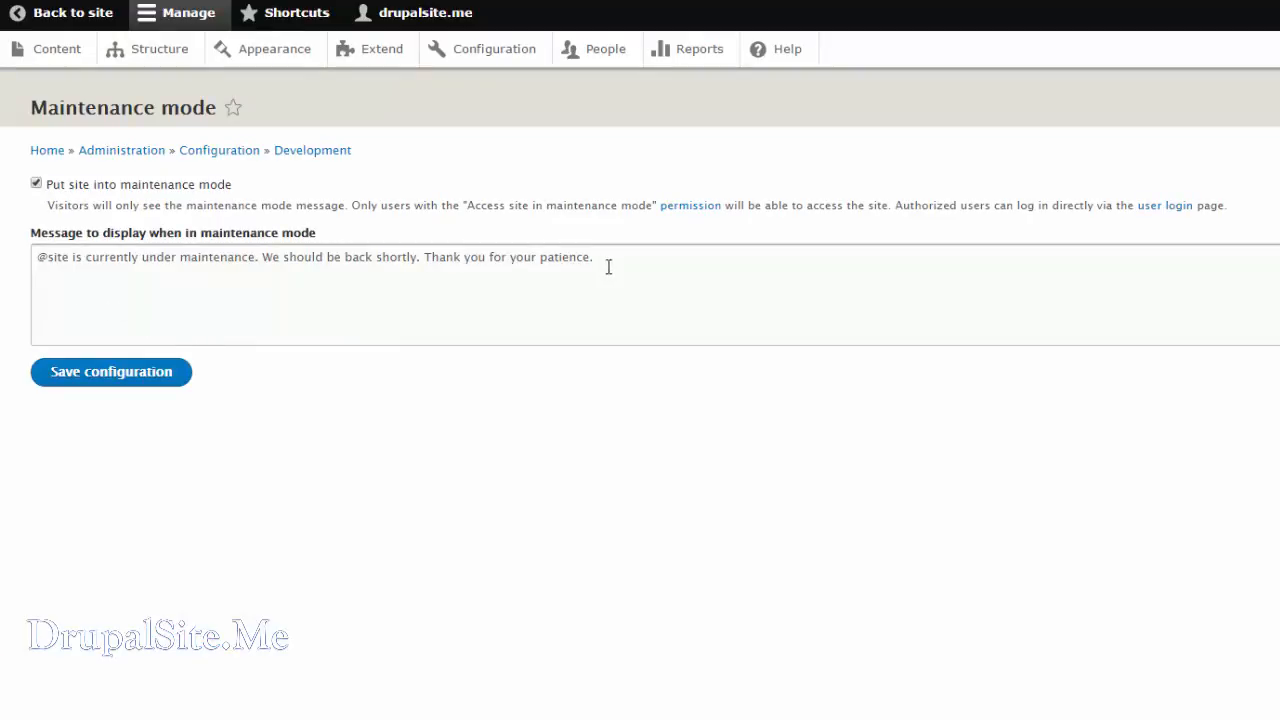
left_click_drag(592, 266, 76, 266)
left_click(220, 264)
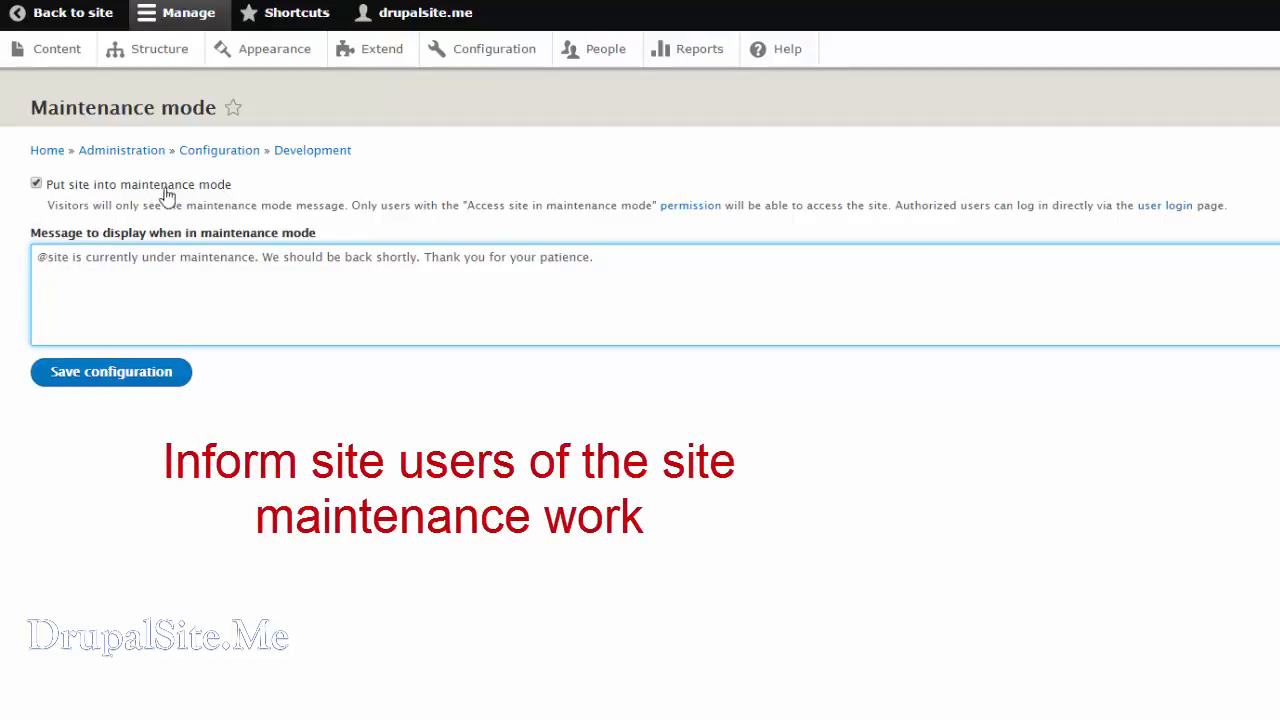
left_click(116, 379)
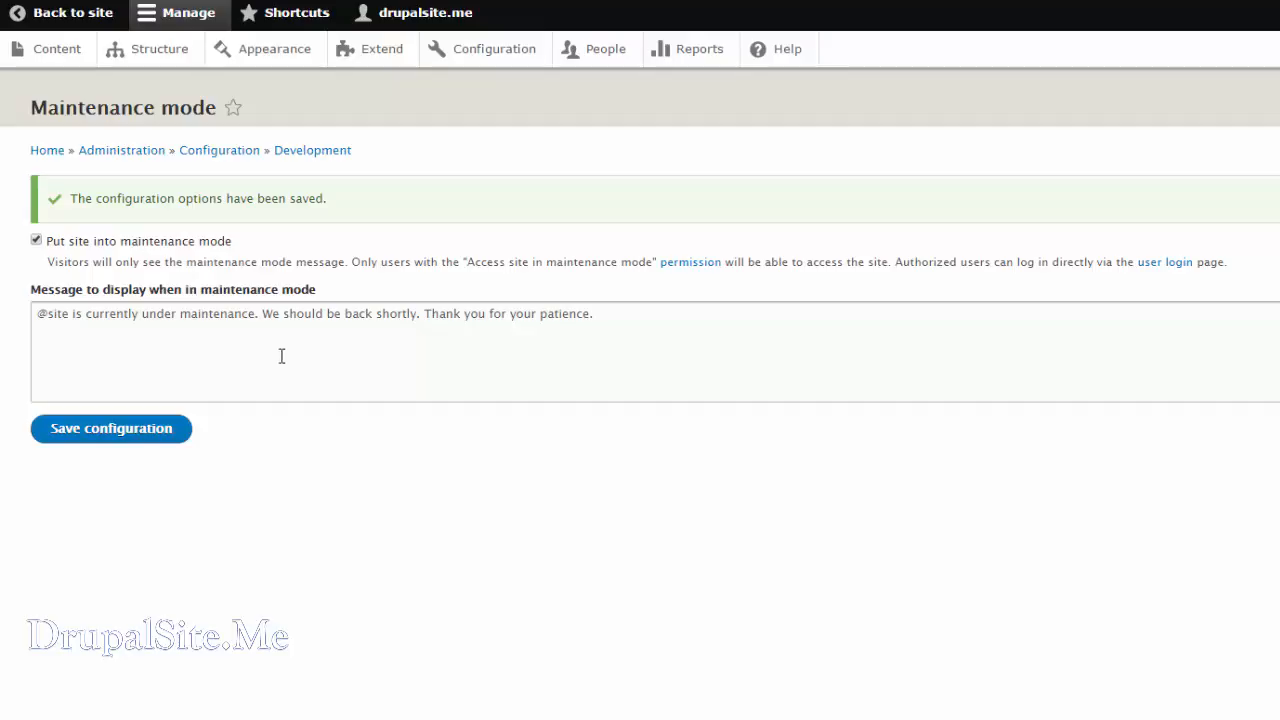
Return to the site and log out to view the maintenance page that visitors get
left_click(57, 12)
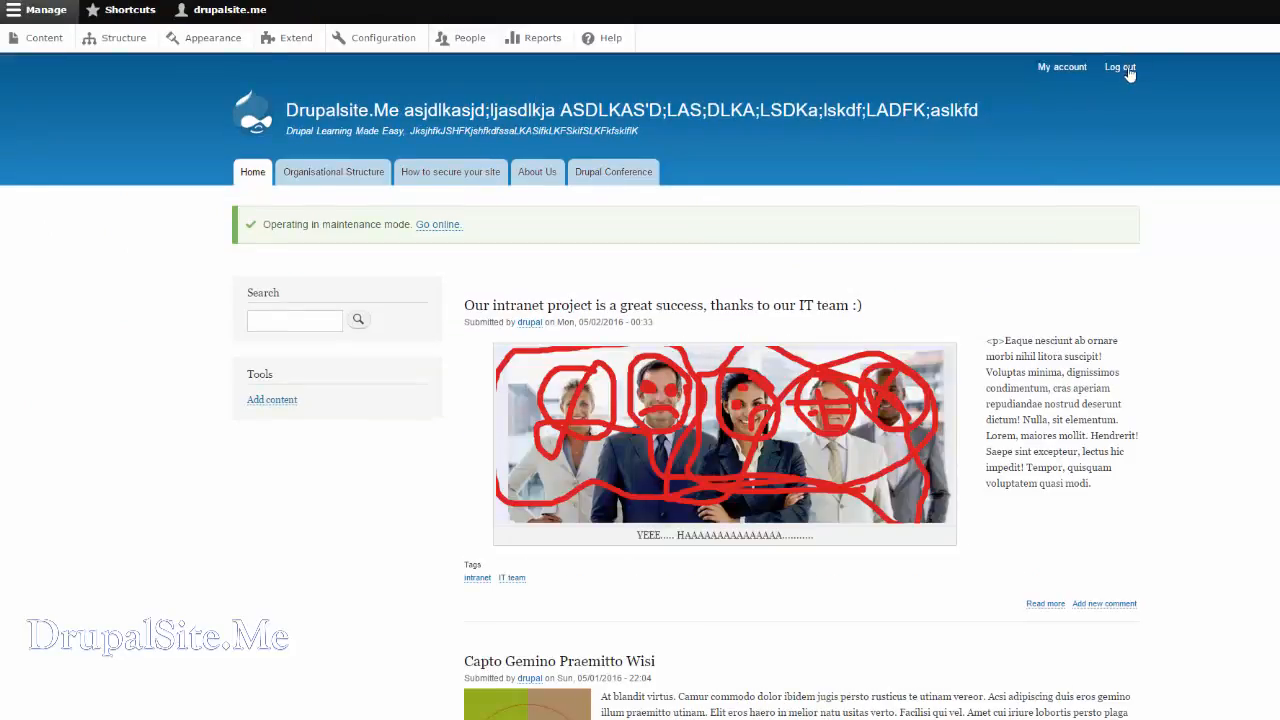
left_click(1128, 68)
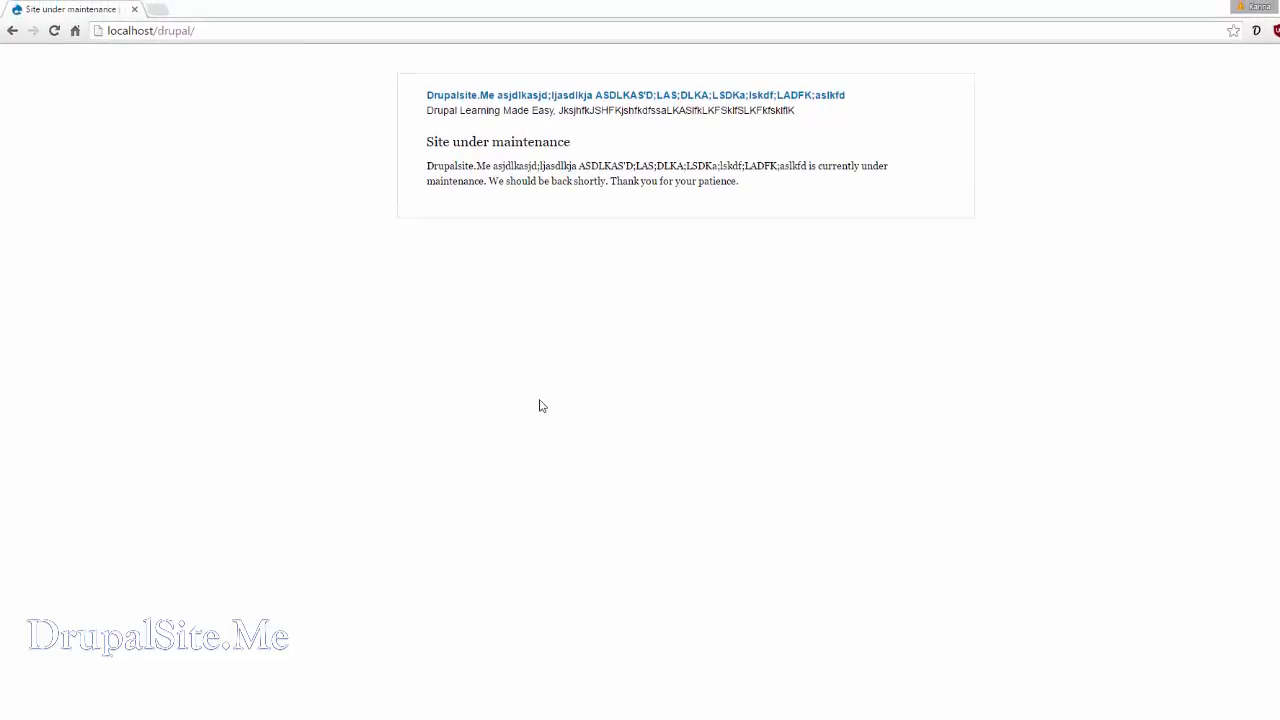
left_click(571, 96)
left_click(586, 95)
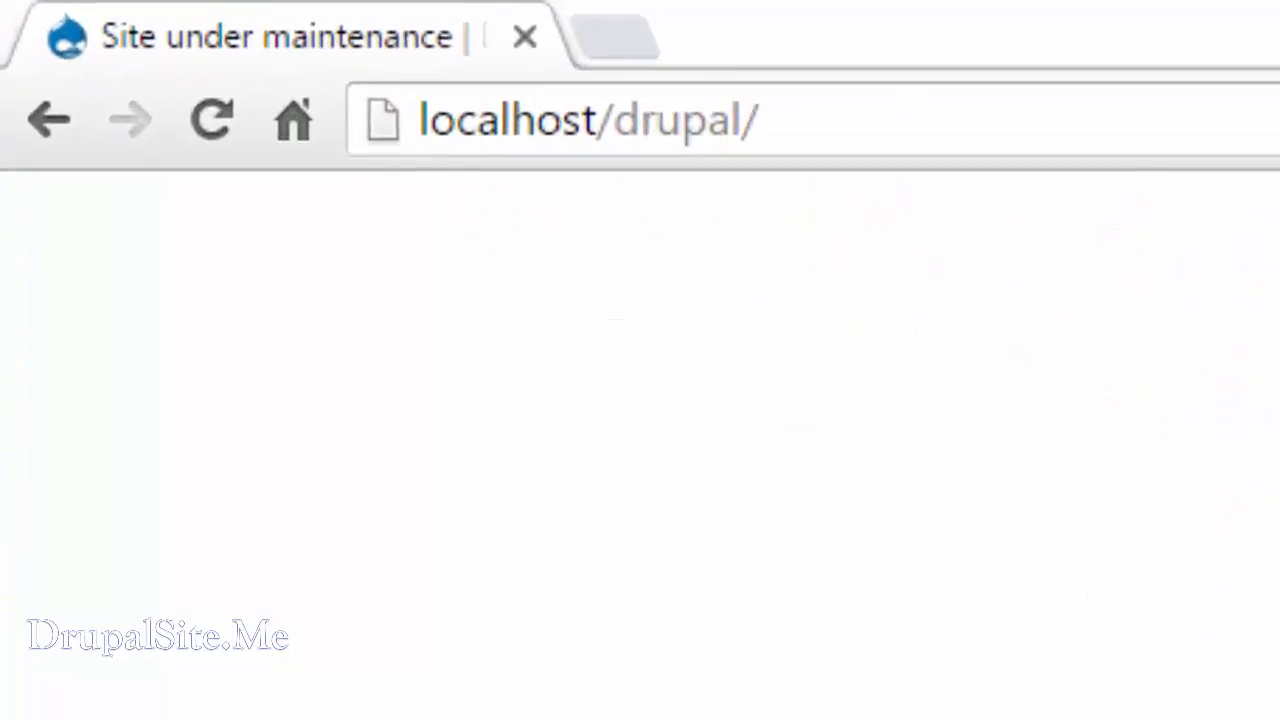
Go to localhost/drupal/user/login and log in with the prefilled account credentials
left_click(820, 120)
type("use")
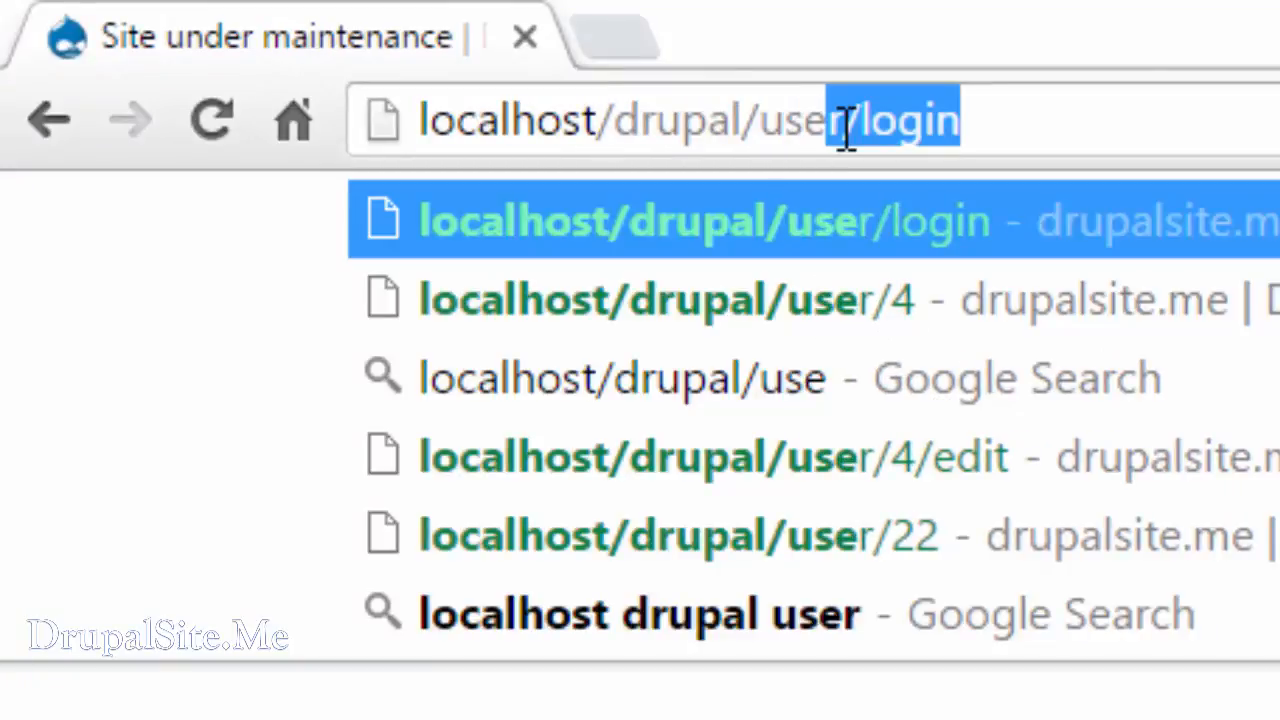
left_click(990, 123)
key("Return")
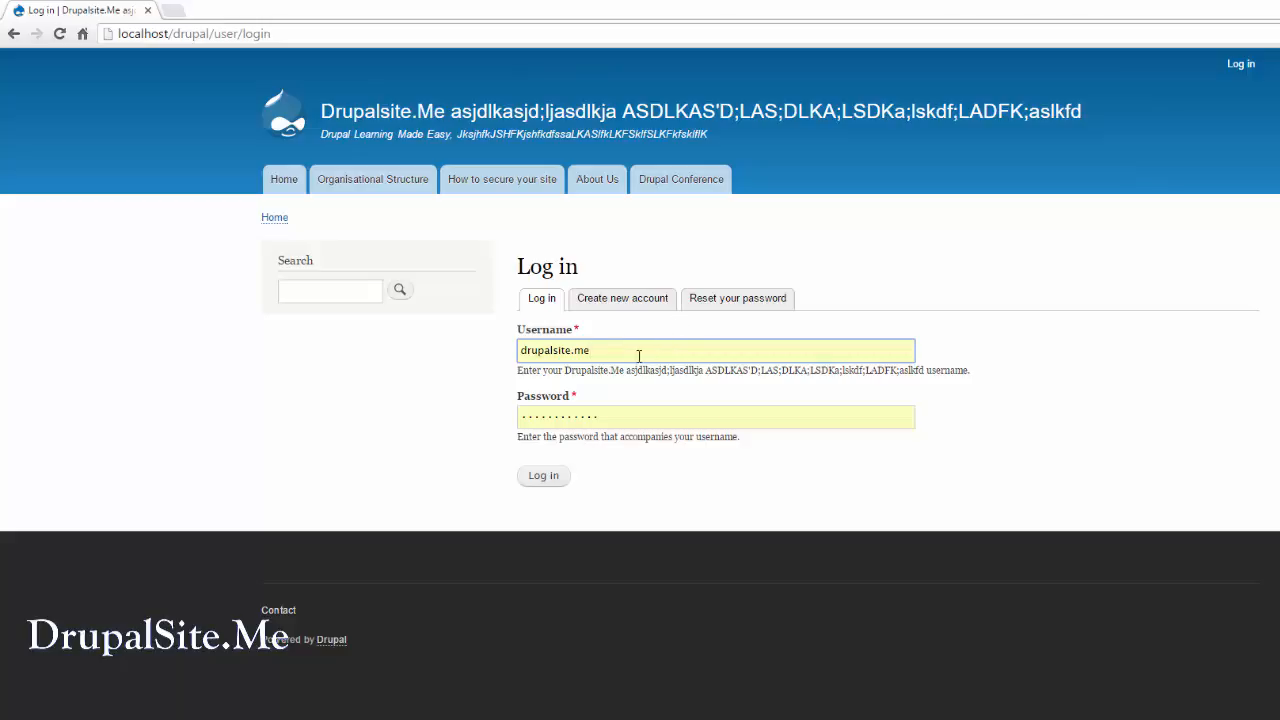
left_click(545, 476)
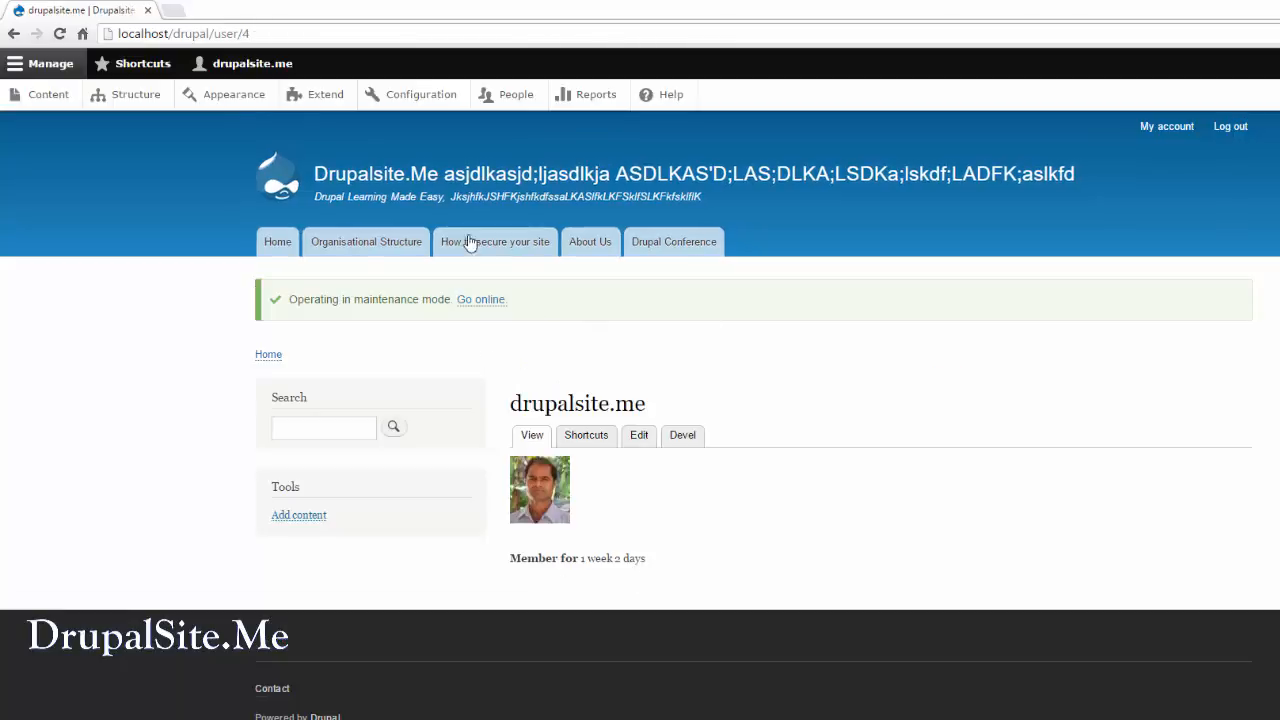
Switch to File Explorer and extract binamiDrupal8.zip into the 2016-05-02-bitnamiDrupal8 folder
left_click(366, 183)
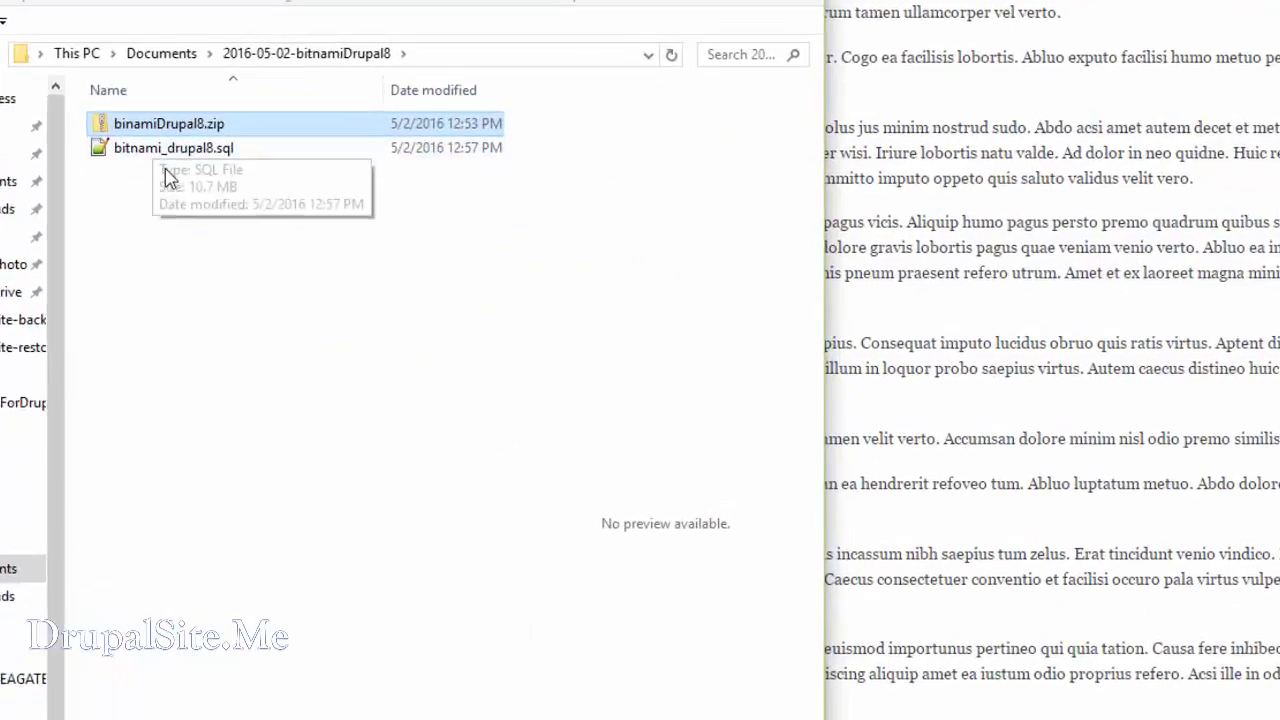
left_click(312, 178)
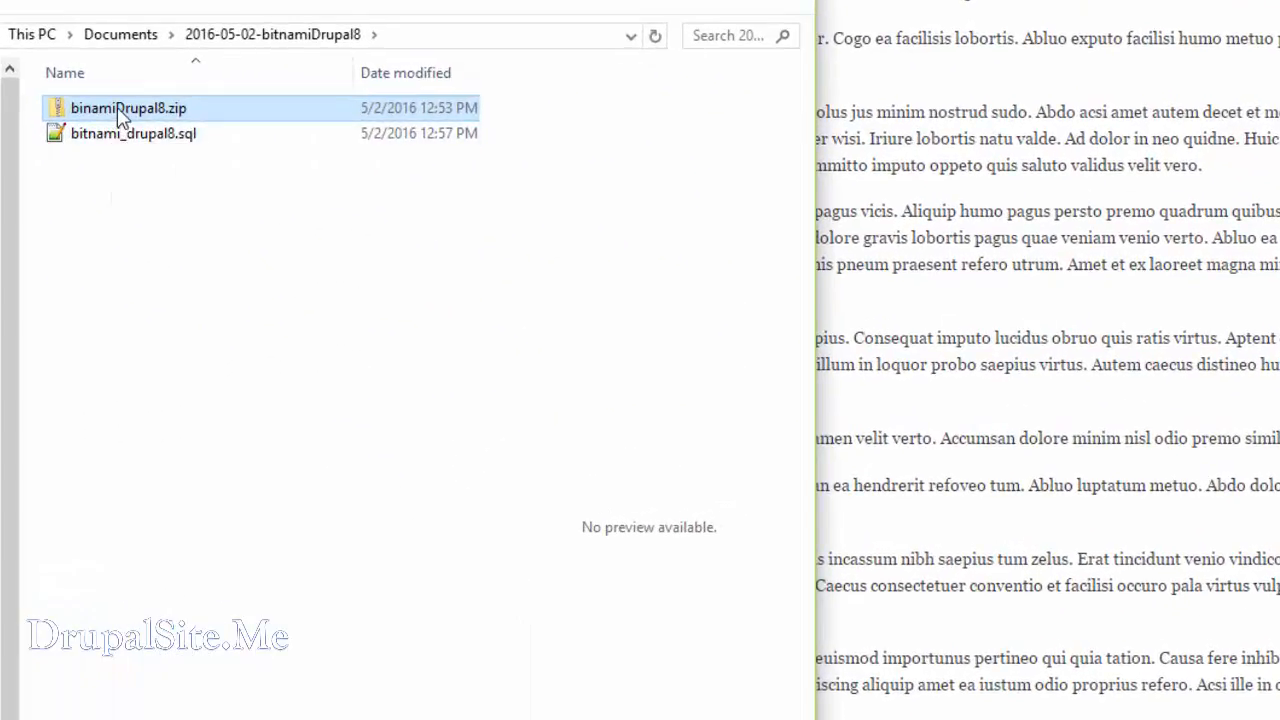
left_click(140, 145, "ctrl")
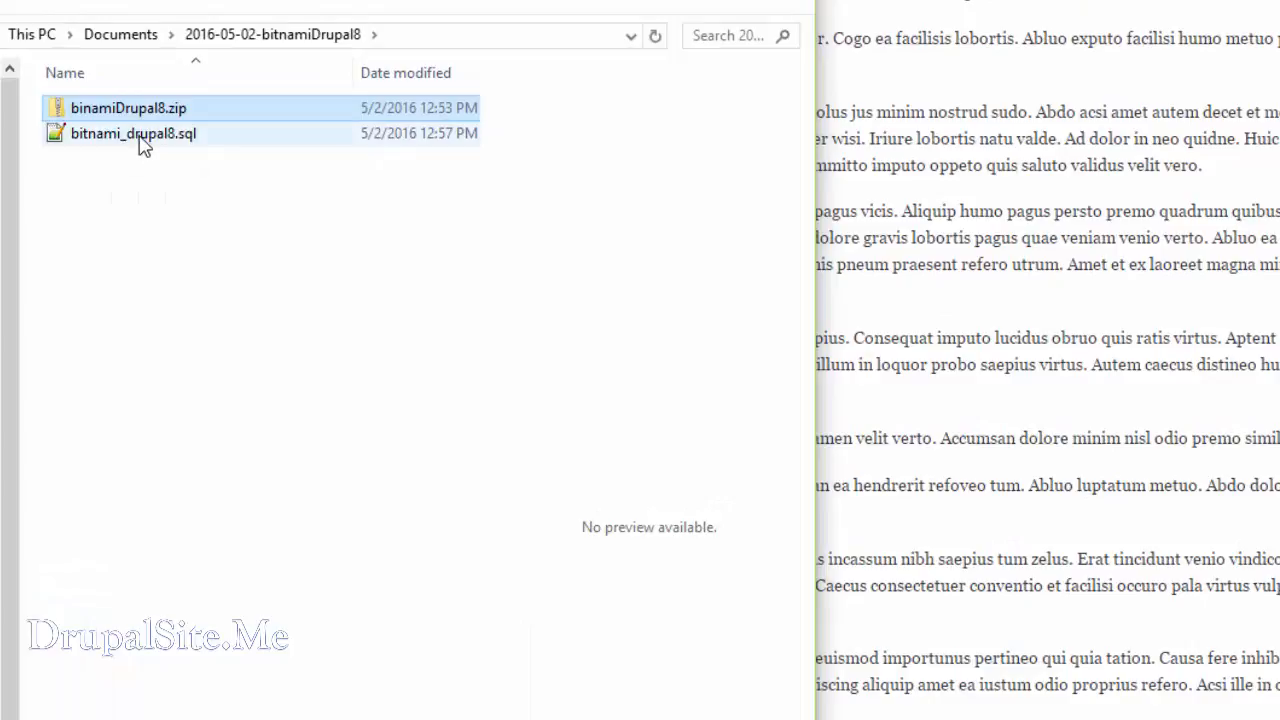
left_click(140, 145)
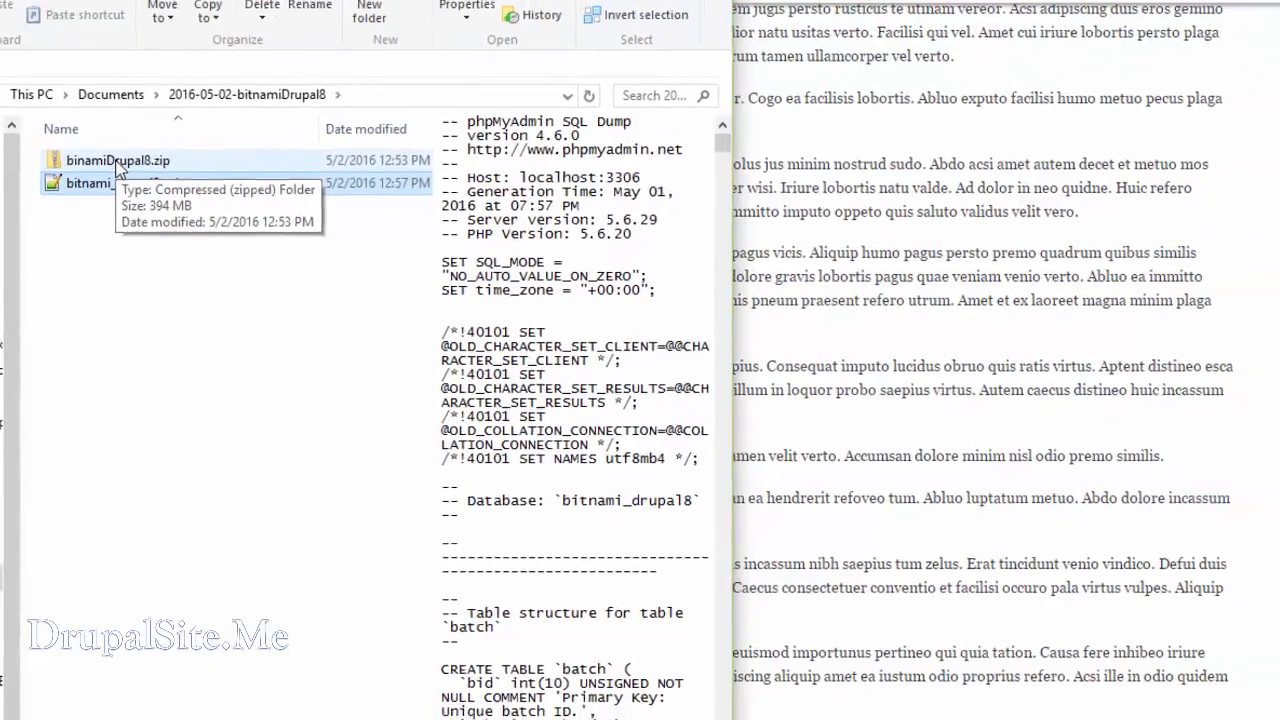
left_click(128, 112)
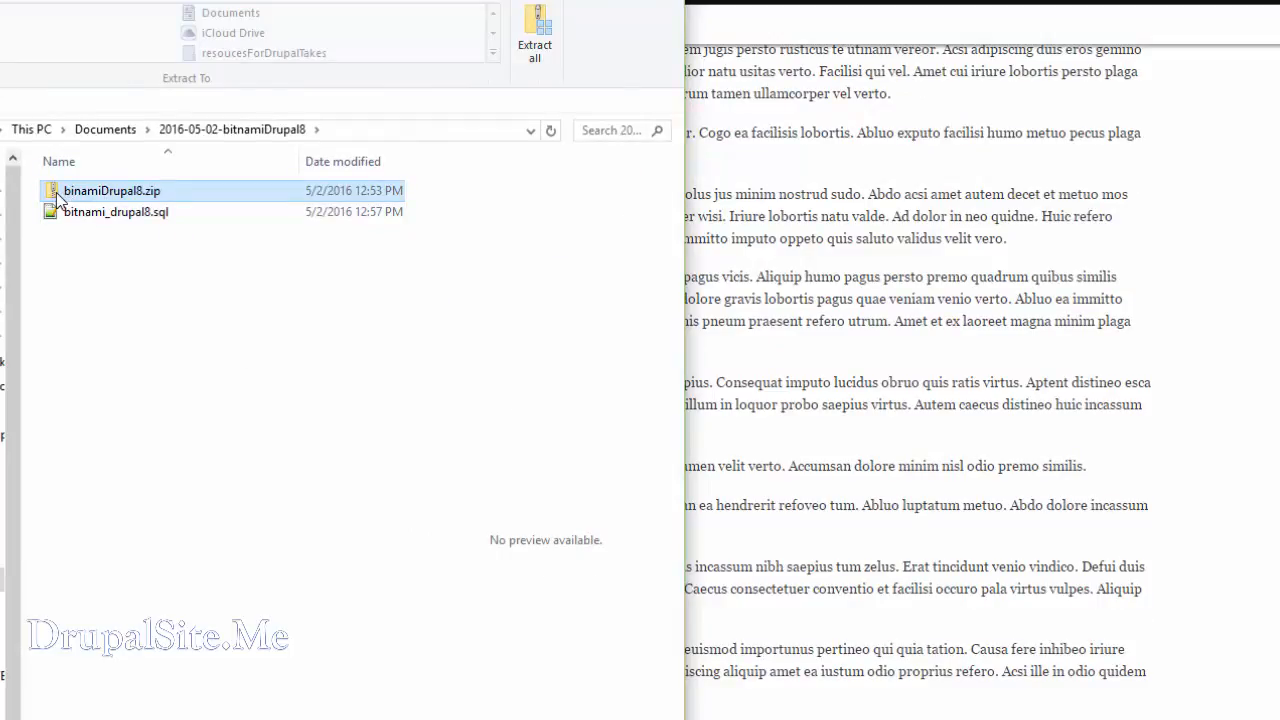
left_click(538, 46)
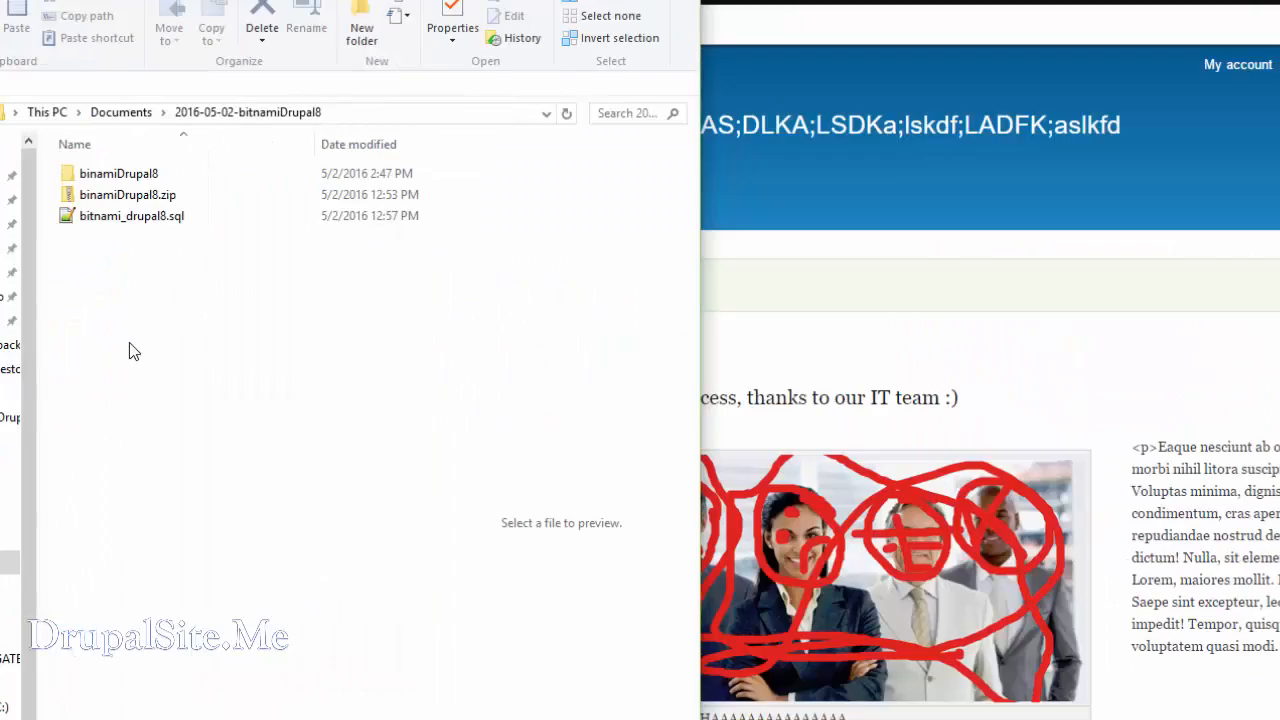
Examine the contents of the nested binamiDrupal8 folder extracted from the archive and return to its parent folder
double_click(84, 176)
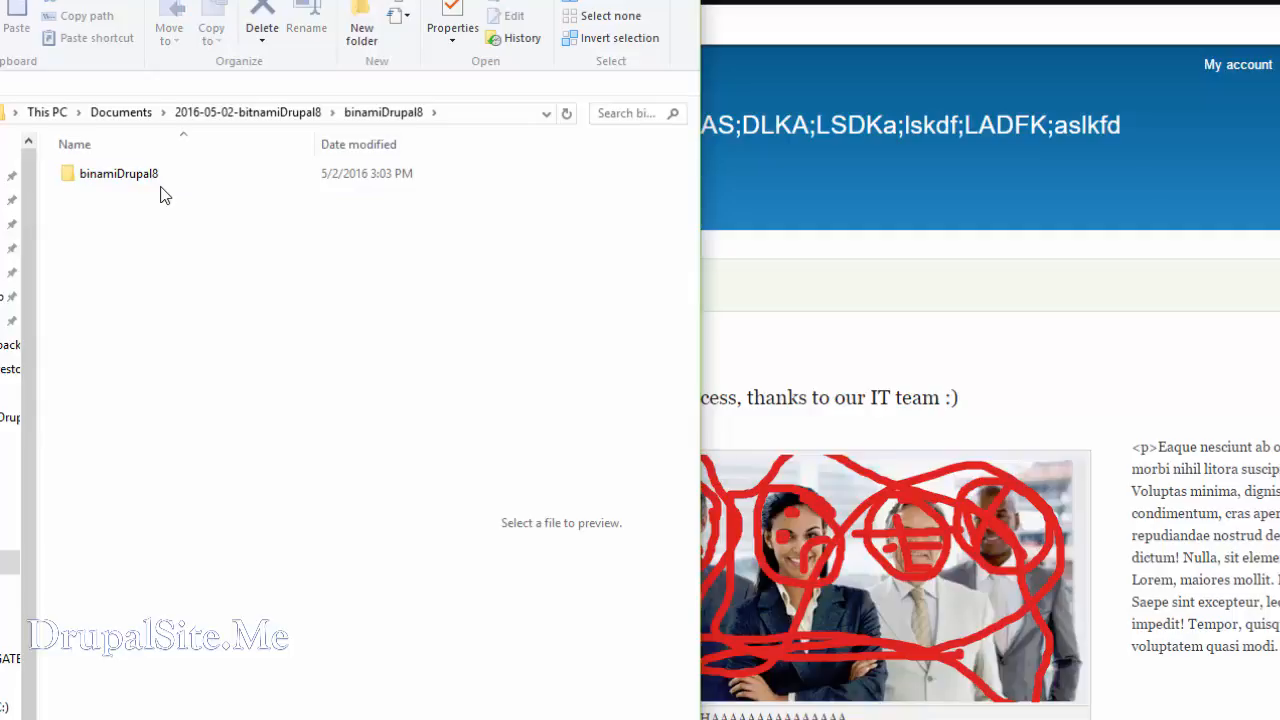
double_click(78, 182)
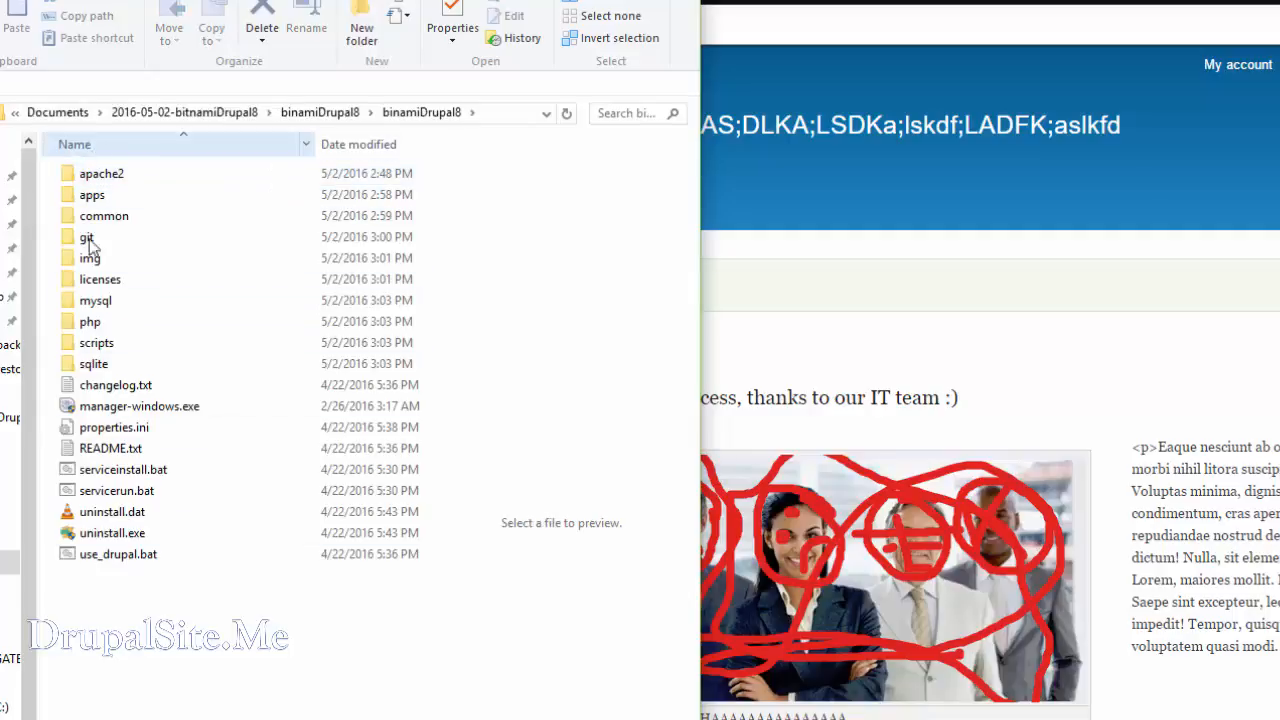
key("BackSpace")
double_click(74, 180)
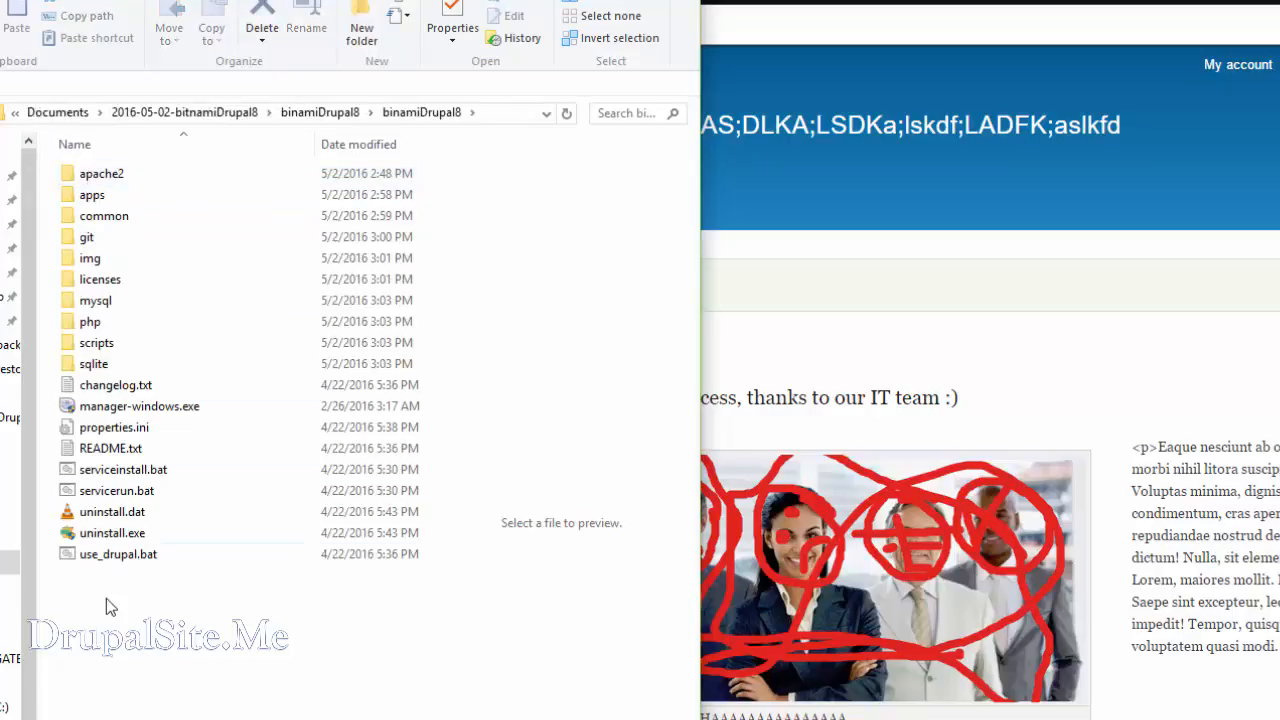
key("BackSpace")
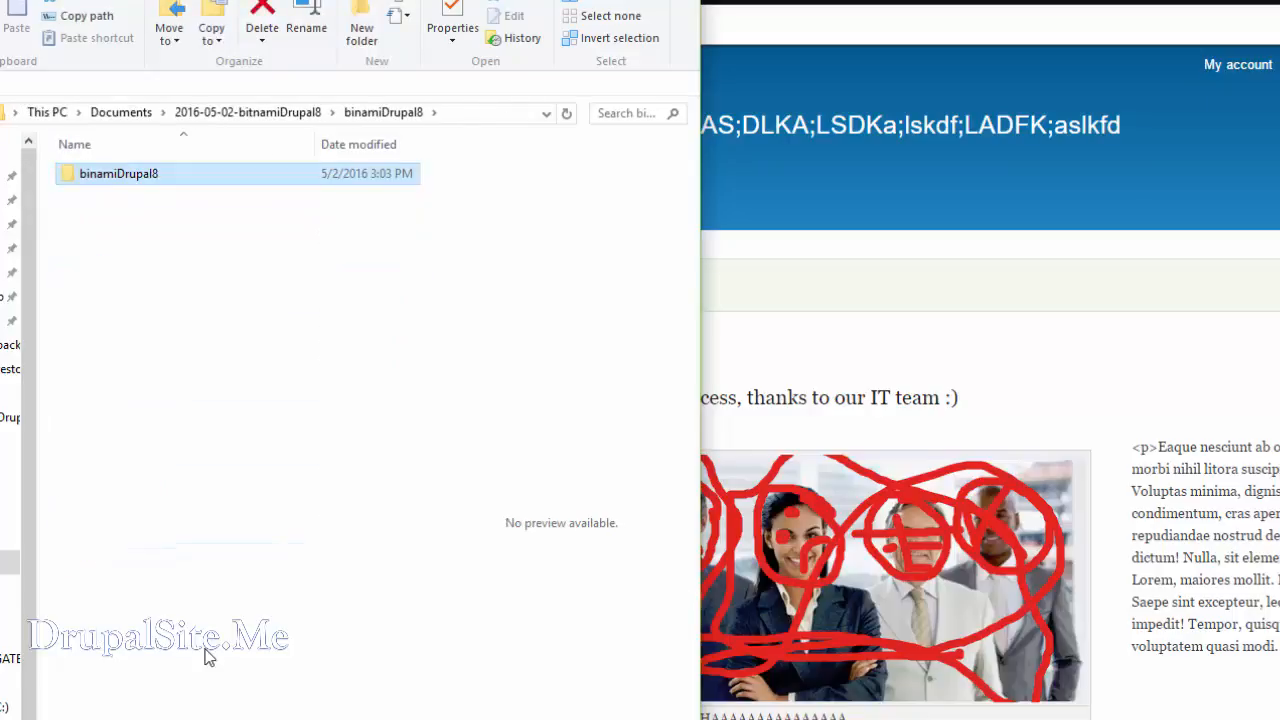
Open Documents in a second File Explorer window beside the first and duplicate the binamiDrupal8 site folder there
key("super+e")
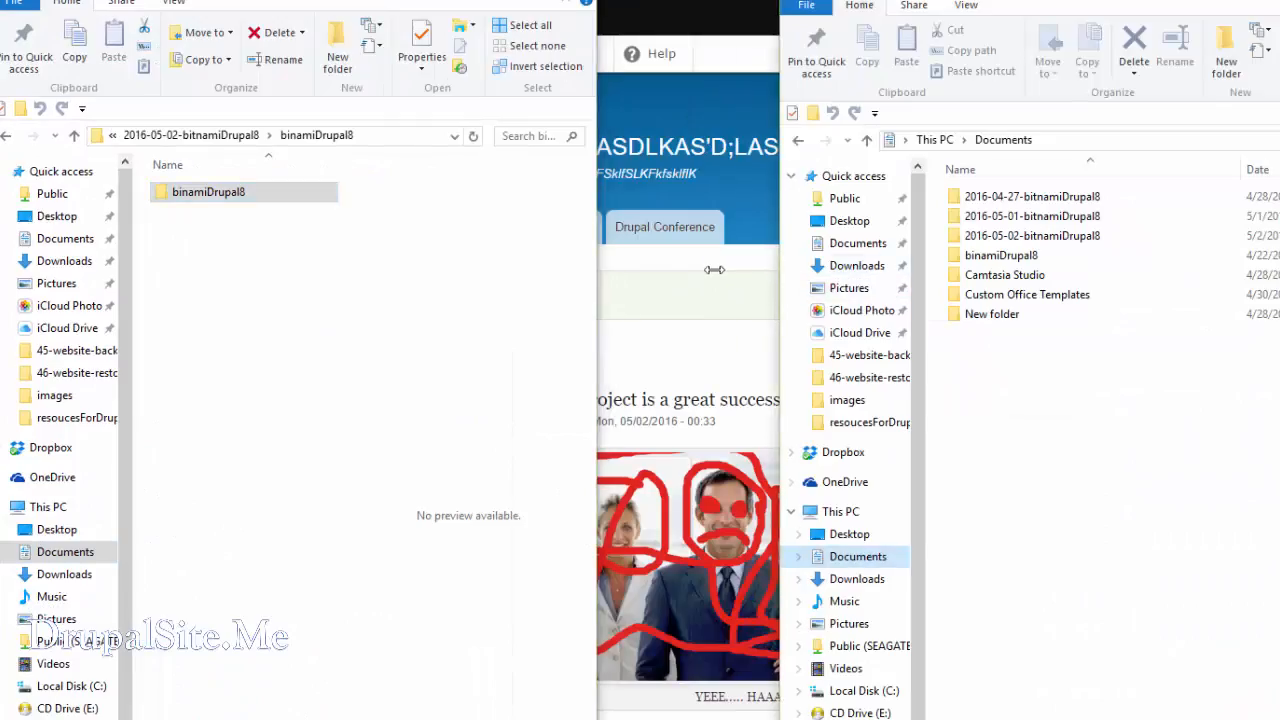
left_click_drag(714, 269, 645, 270)
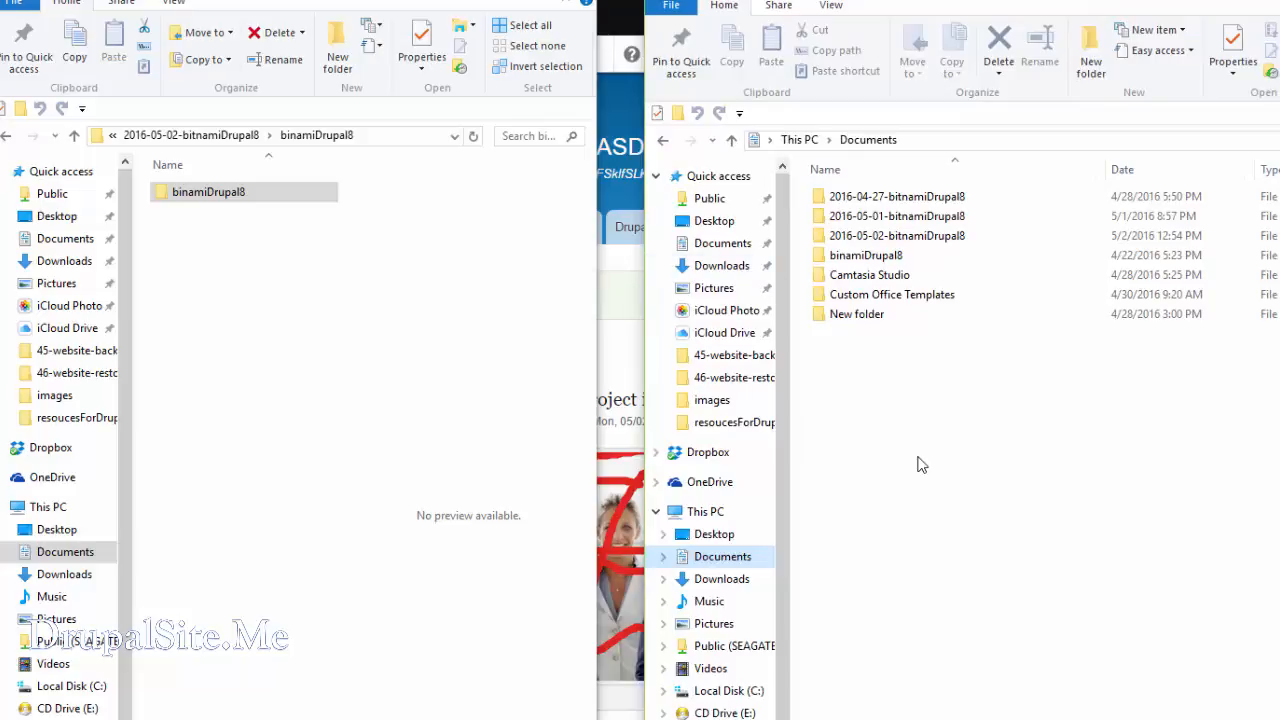
left_click(822, 258)
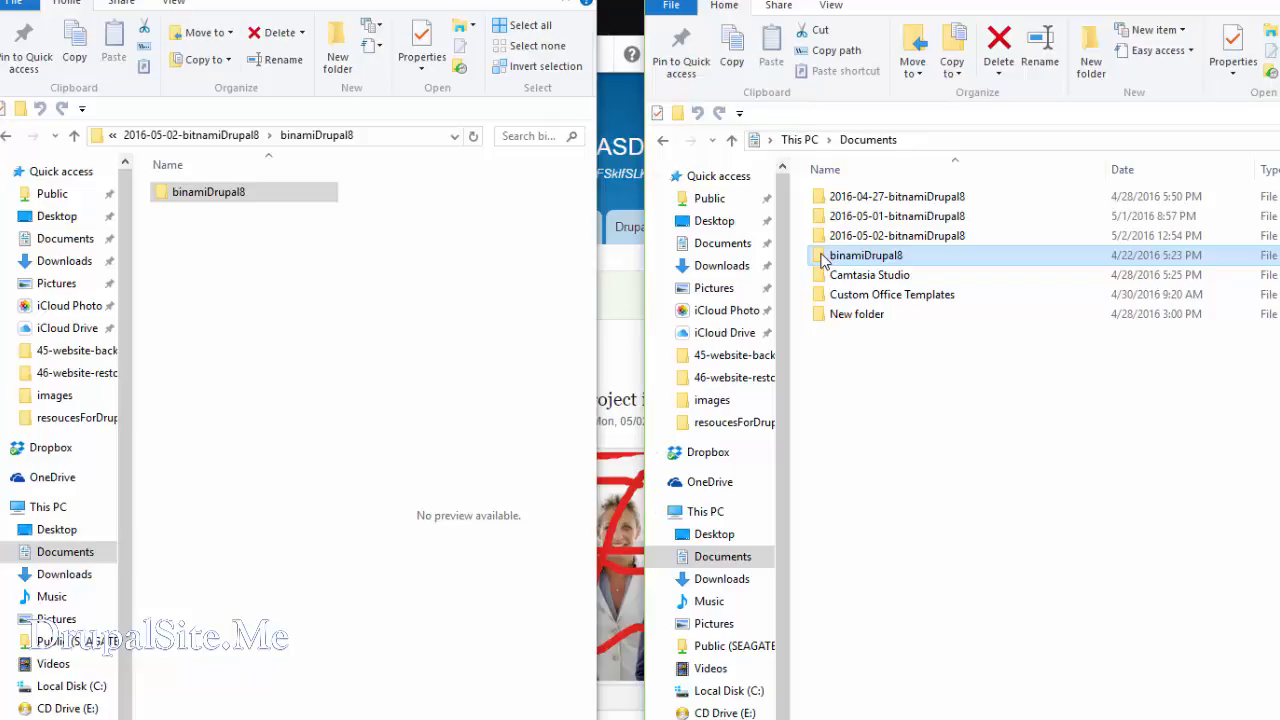
double_click(822, 258)
key("alt+Left")
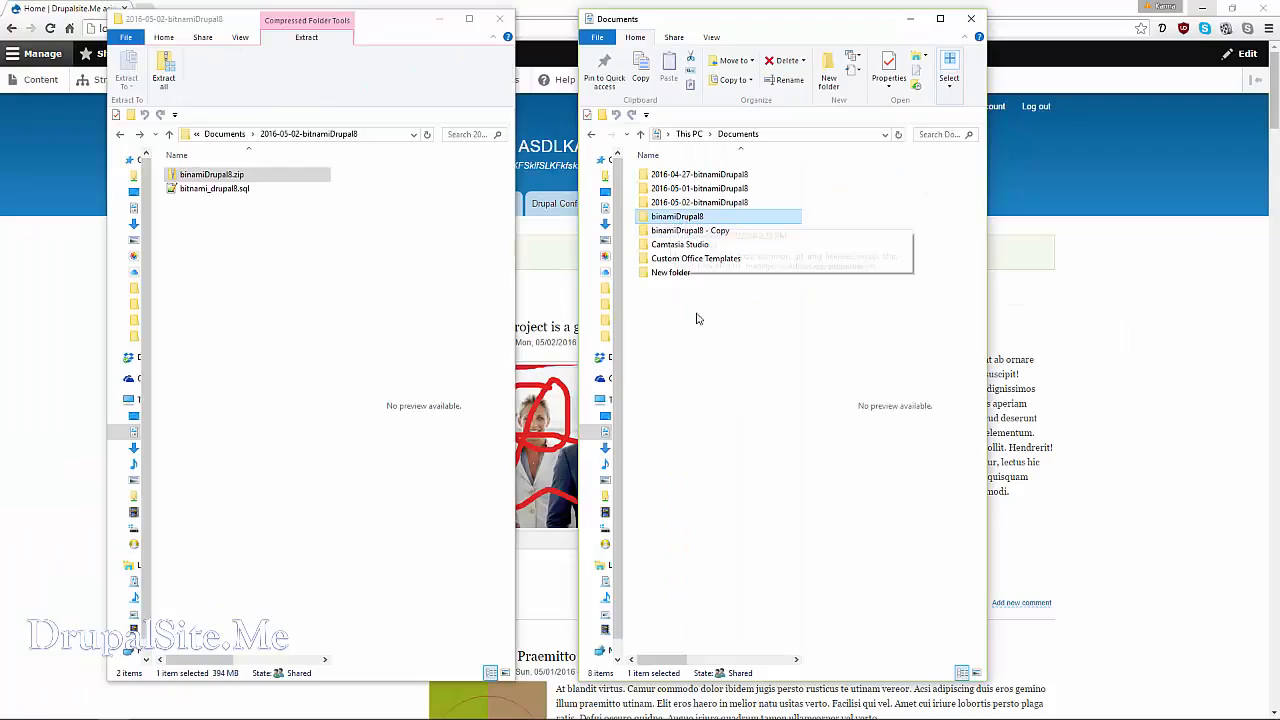
Rename the duplicated site folder in Documents as binamiDrupal8 - compromised-Copy
left_click(705, 231)
key("F2")
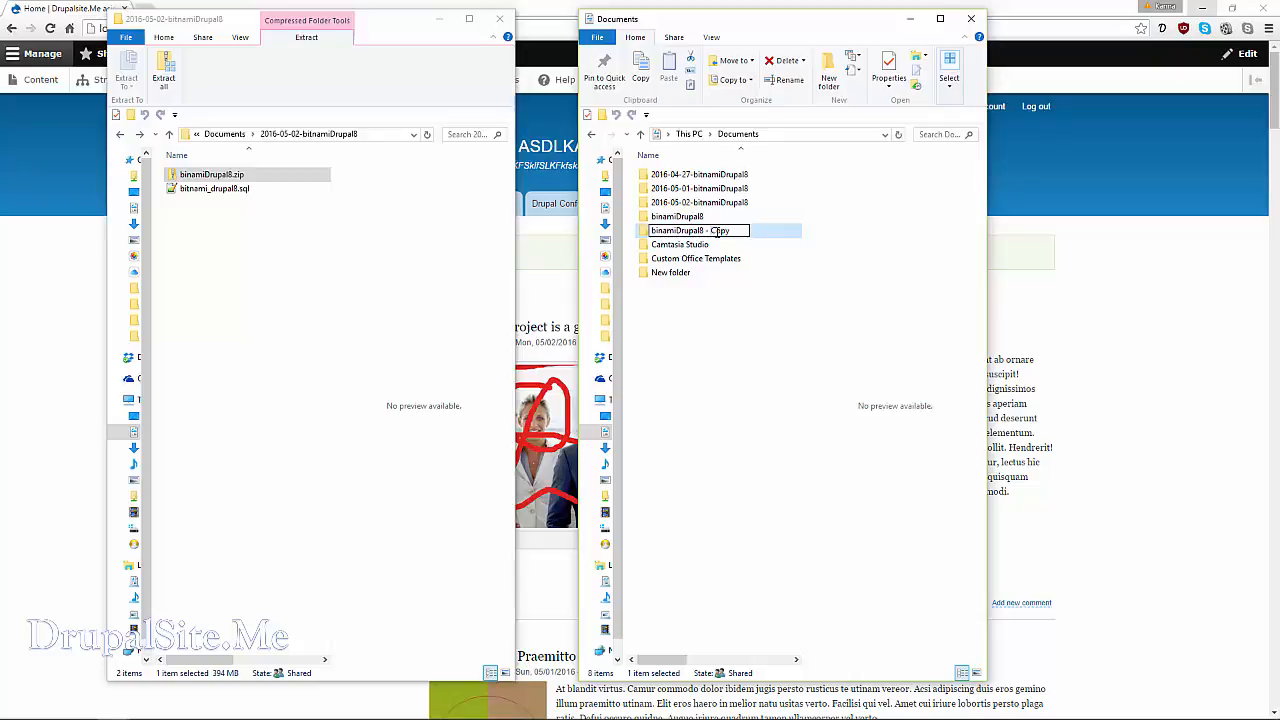
type("compromised-")
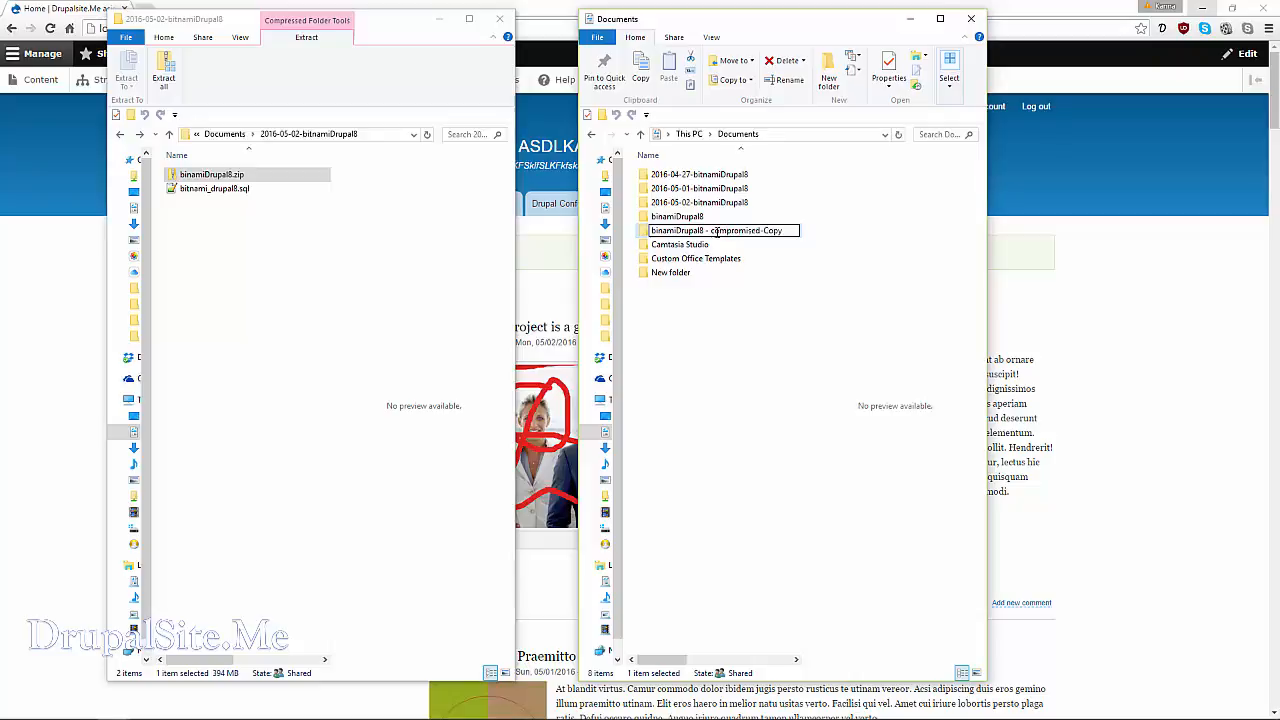
left_click(687, 317)
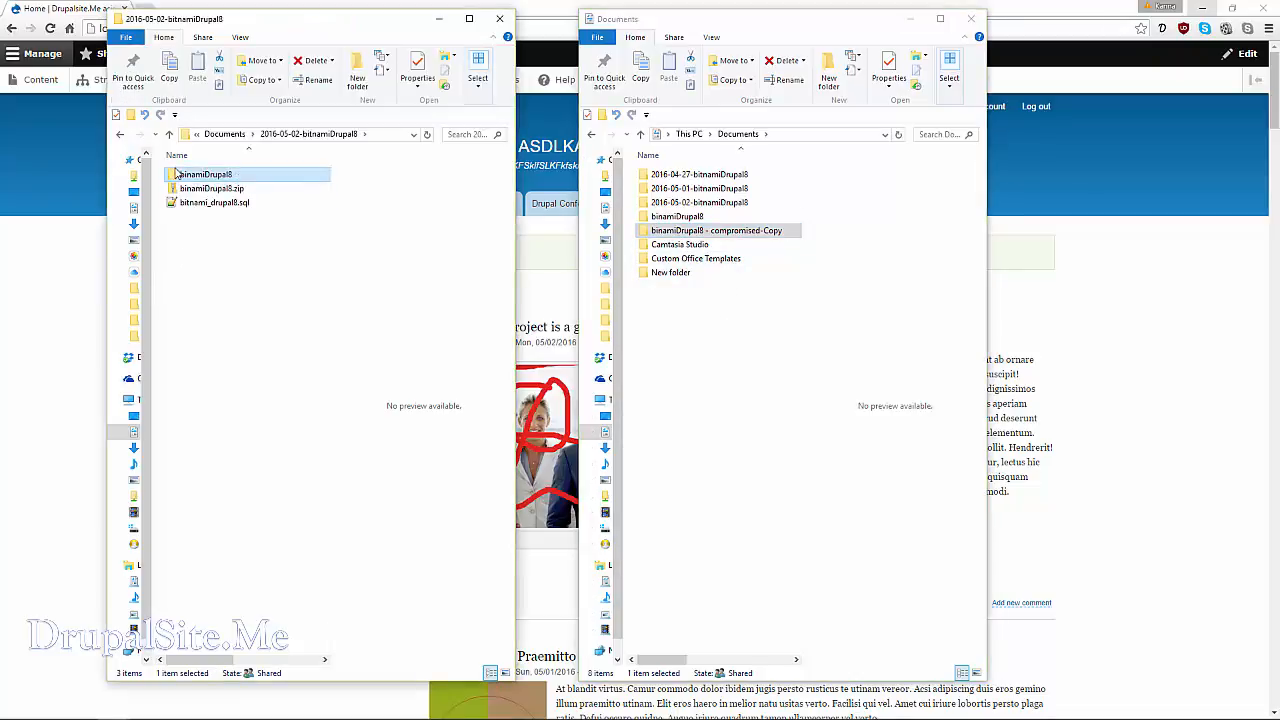
Select the nested binamiDrupal8 folder inside the extracted backup folder, and close the browser window showing the damaged site
double_click(178, 177)
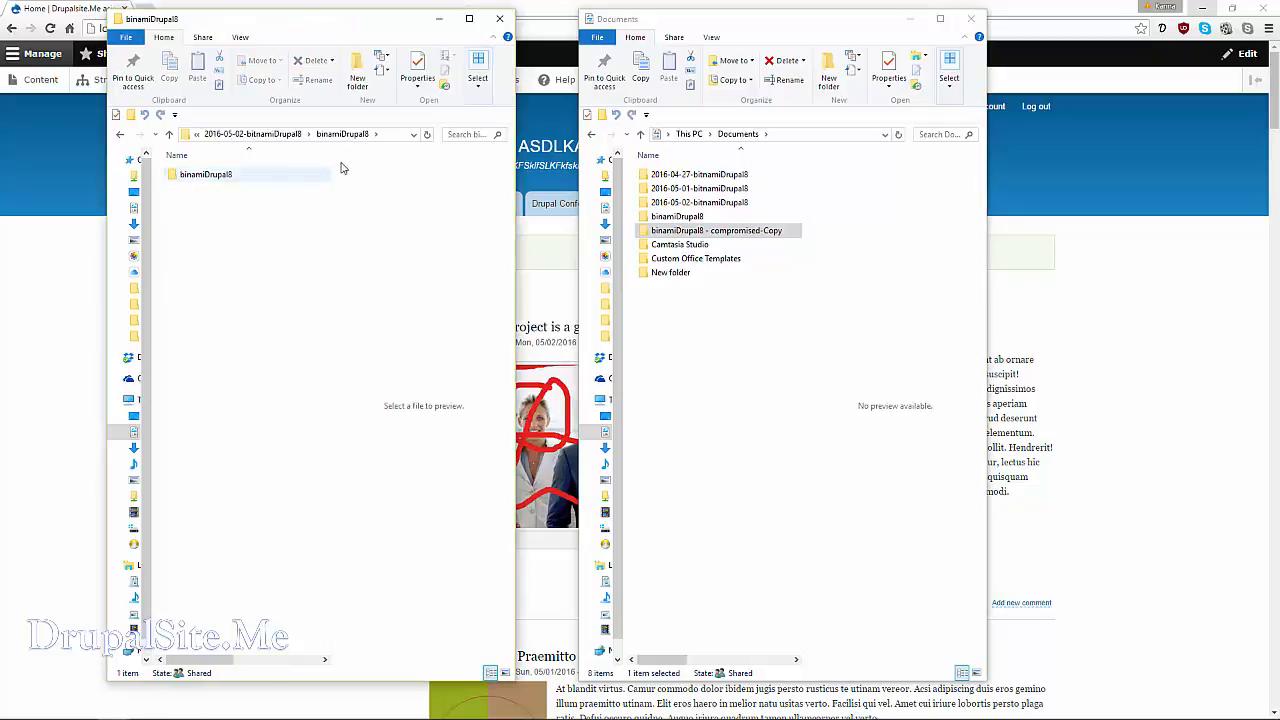
left_click(176, 179)
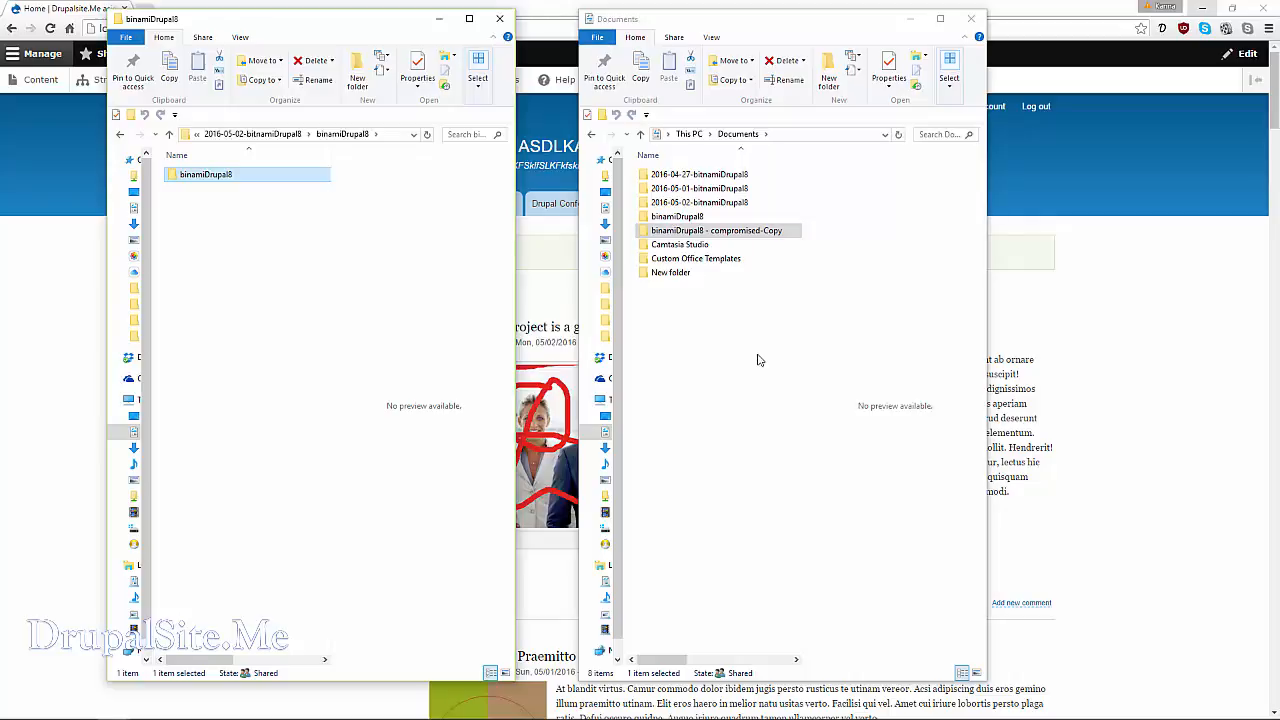
left_click(550, 301)
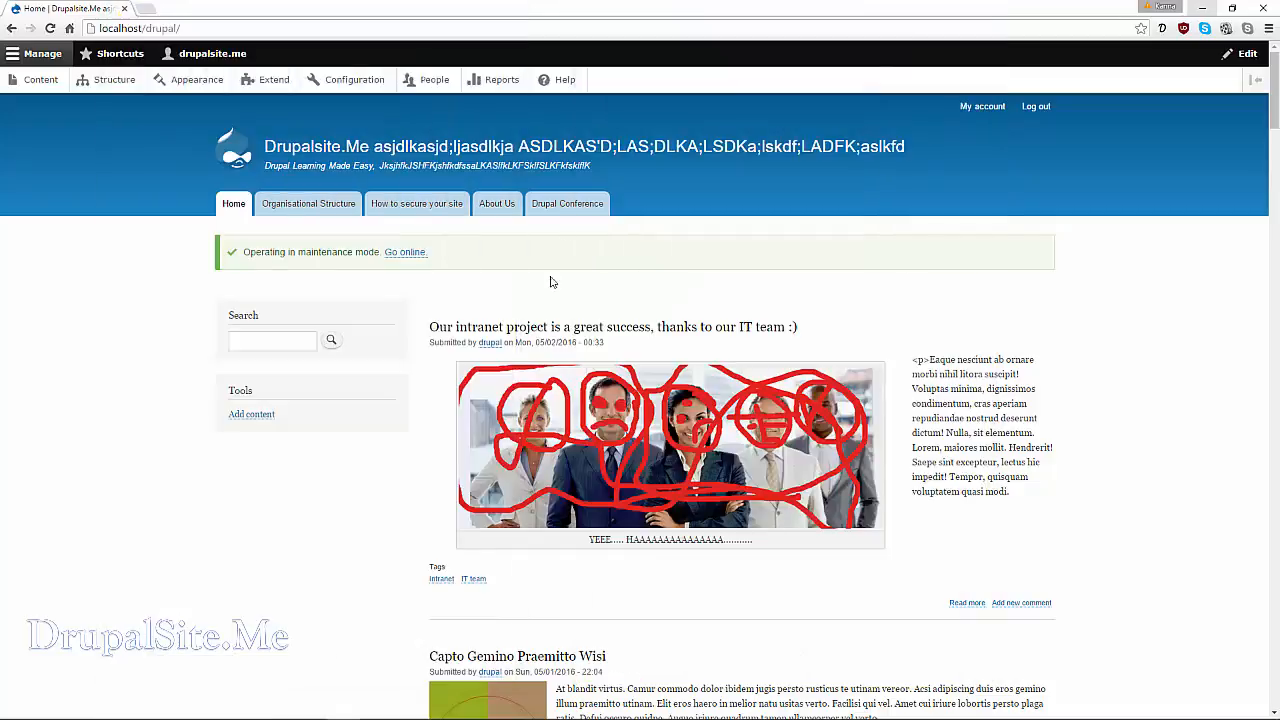
left_click(1263, 9)
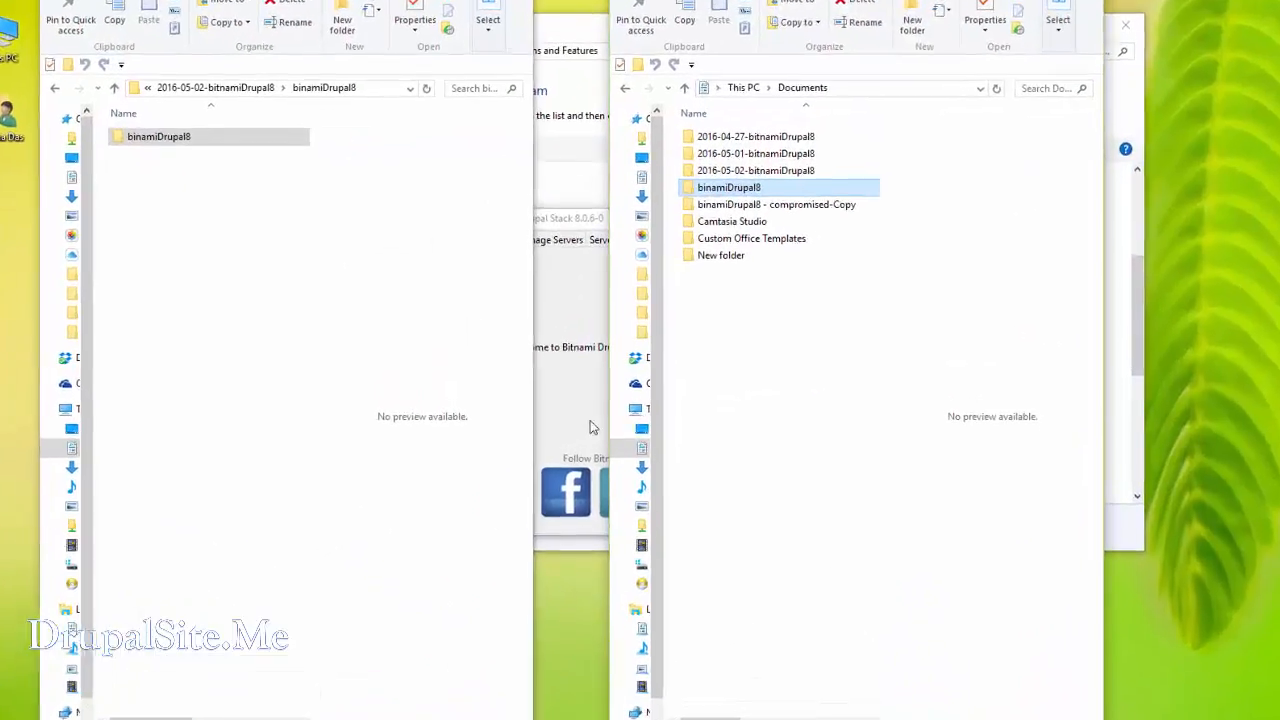
Switch to the Bitnami Drupal Stack manager, stop all servers and close the manager
left_click(562, 412)
left_click(531, 259)
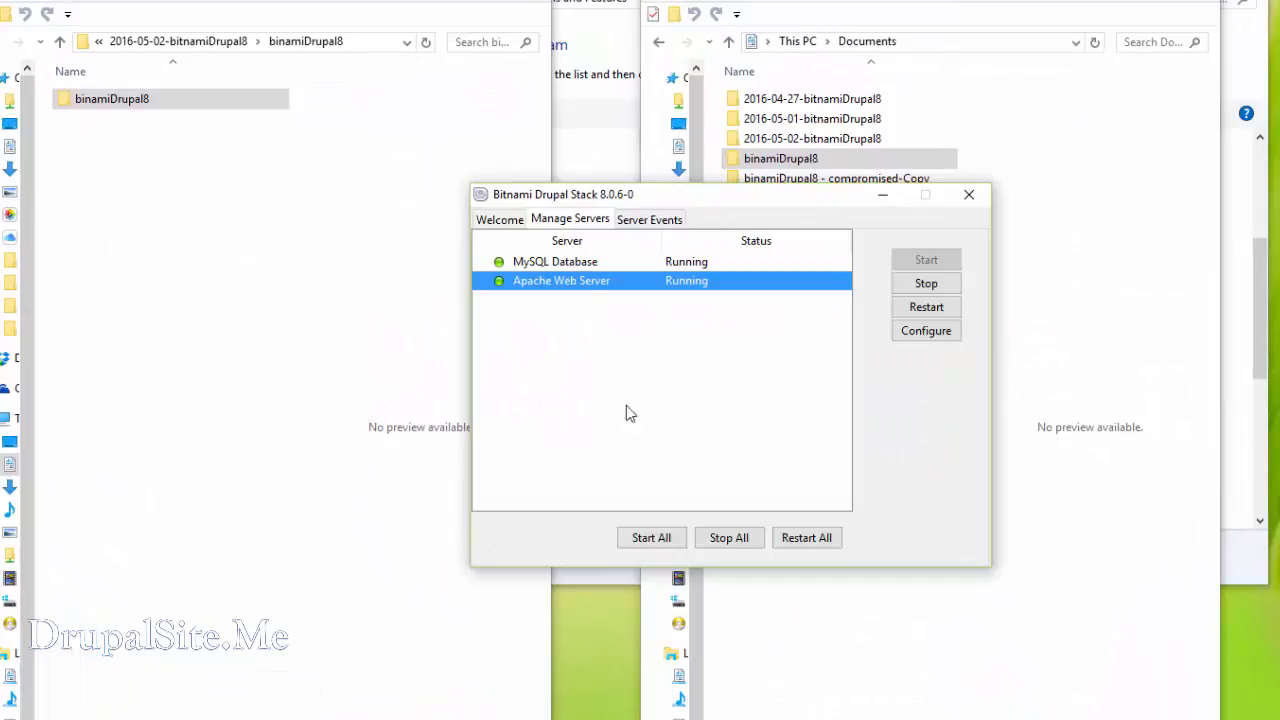
left_click(740, 546)
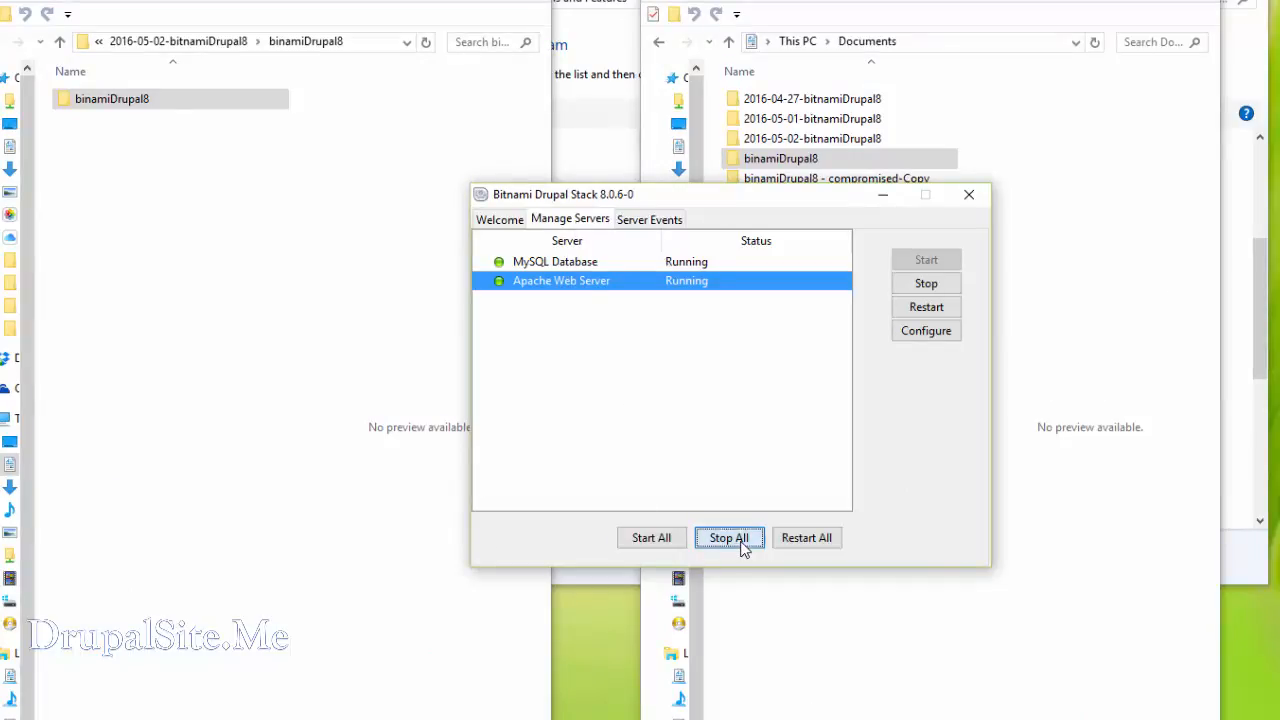
left_click(971, 198)
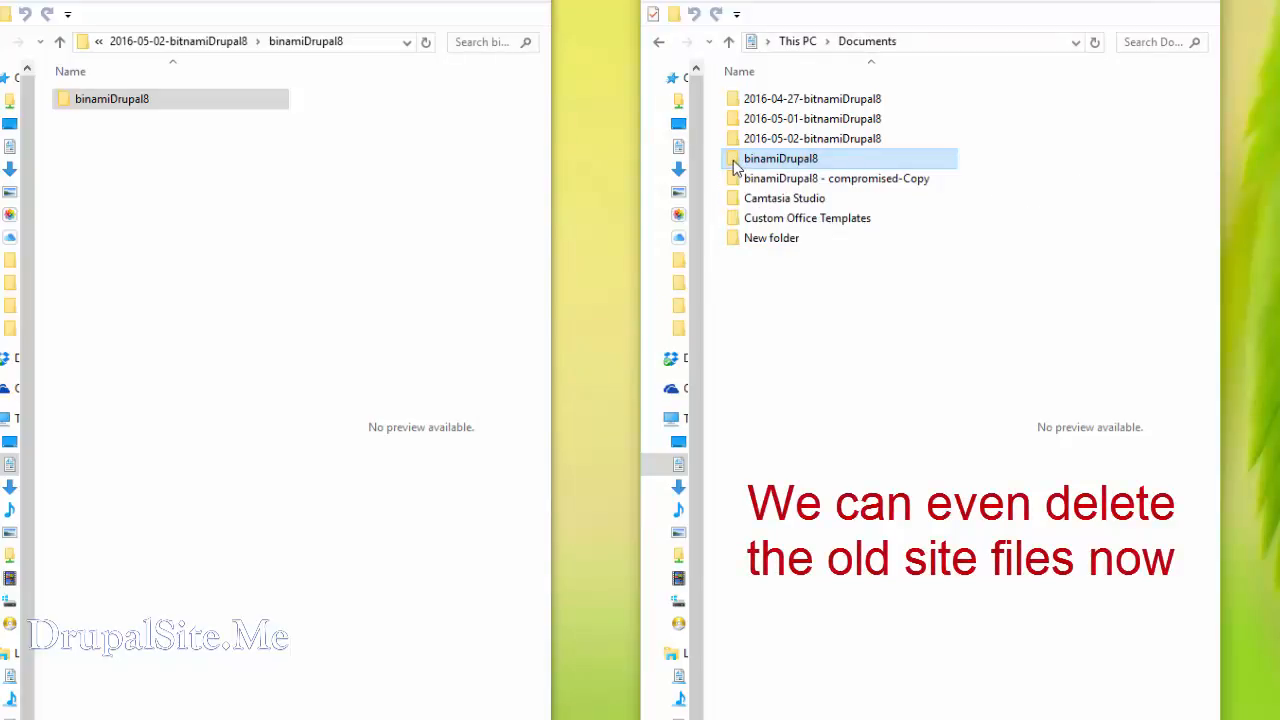
Delete the original binamiDrupal8 folder from Documents and move the nested binamiDrupal8 folder from the extracted backup into its place
key("Delete")
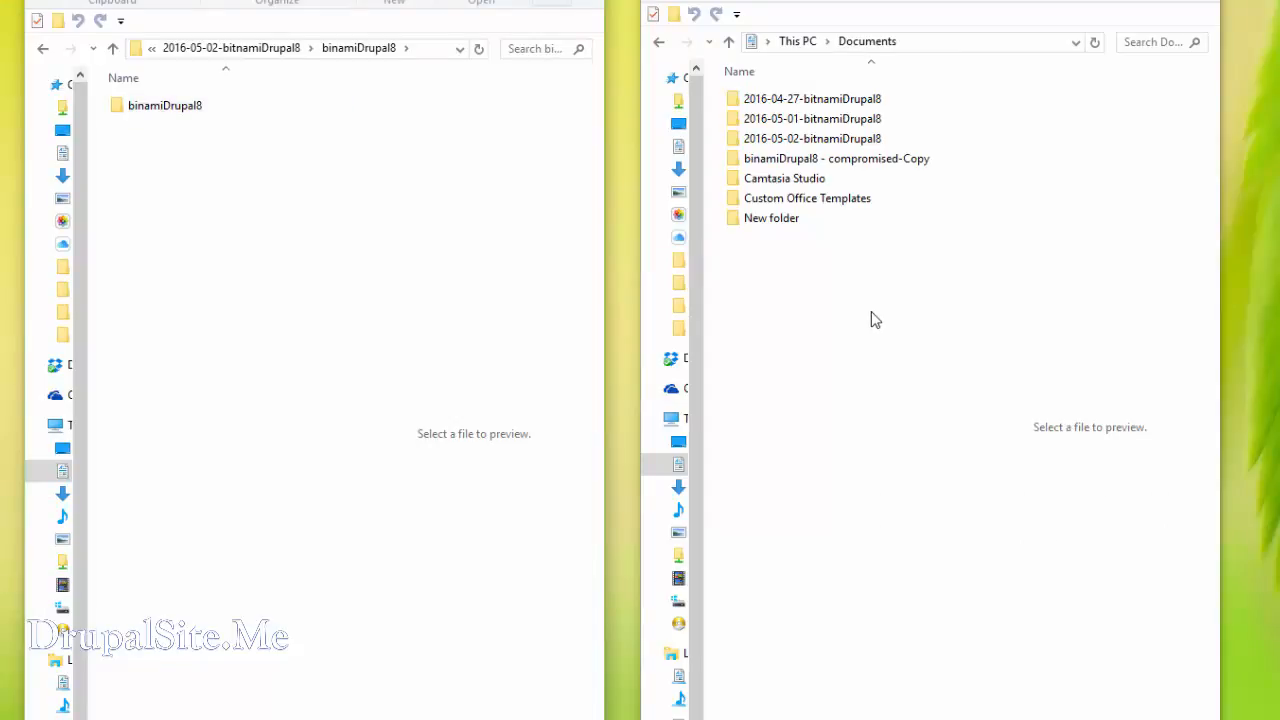
double_click(115, 108)
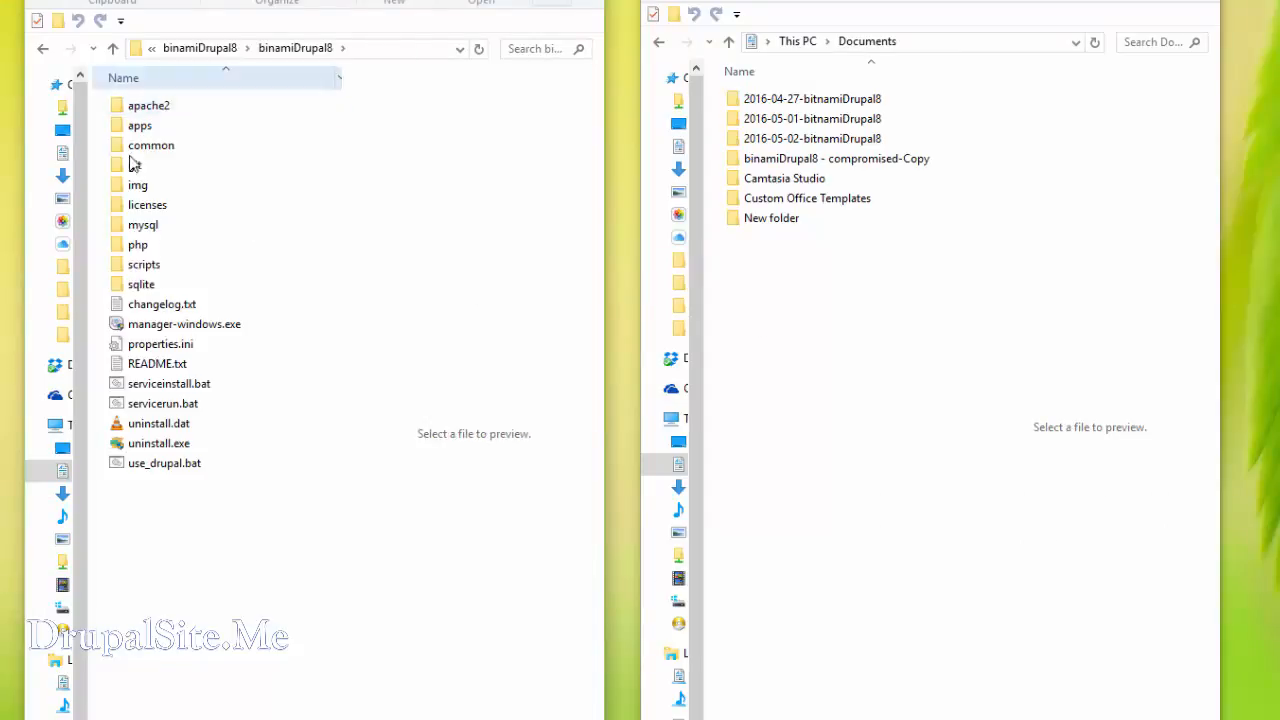
key("alt+Left")
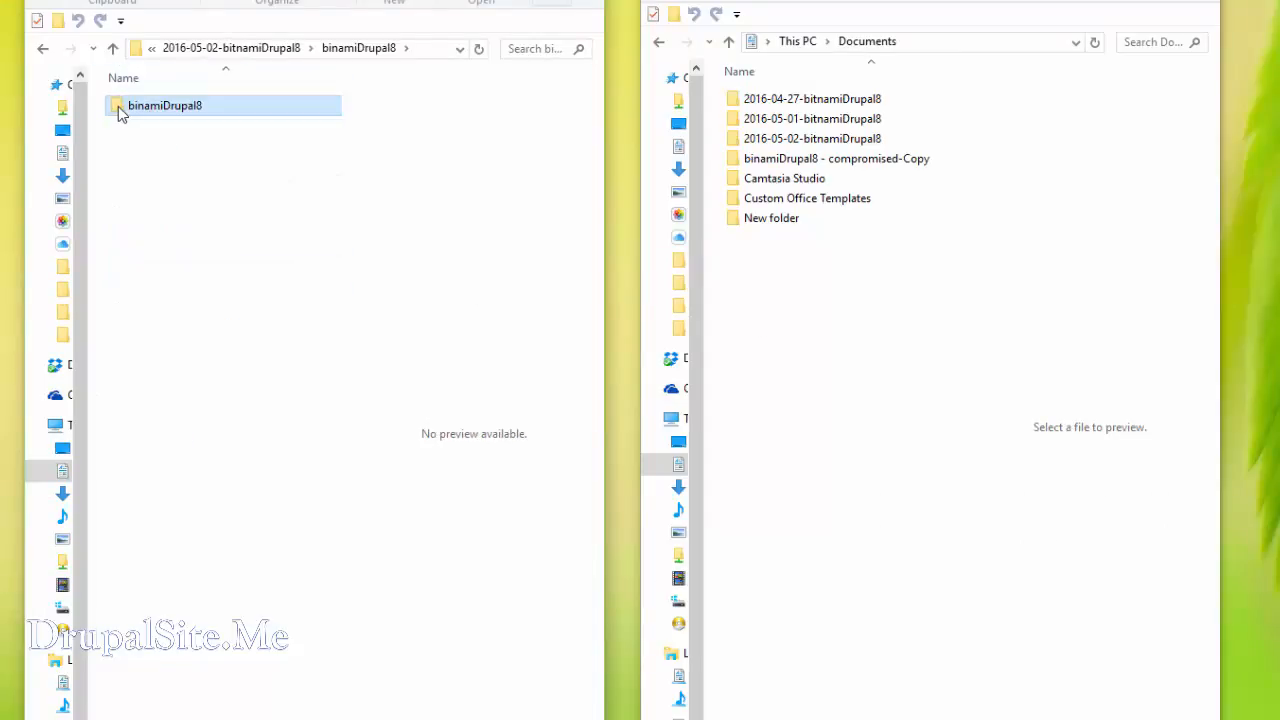
left_click_drag(118, 113, 800, 320)
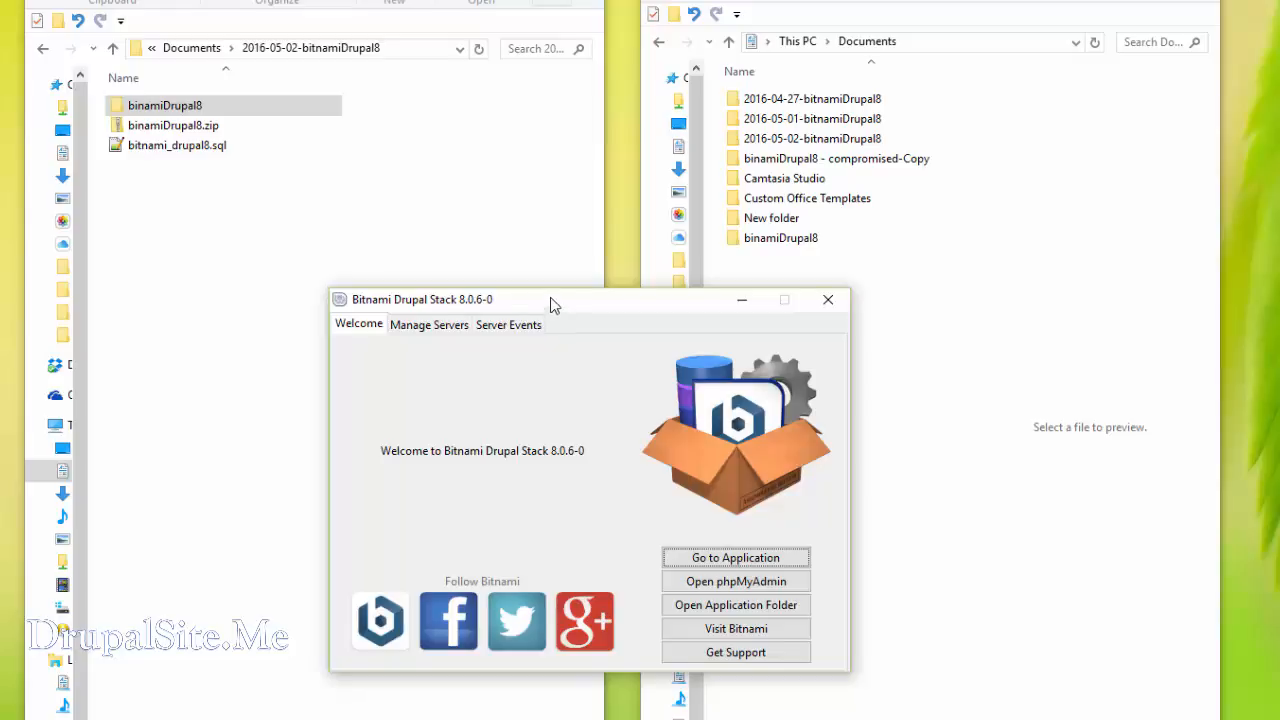
Open phpMyAdmin from the Bitnami Drupal Stack manager and log in as root with the prefilled password
left_click_drag(550, 308, 554, 224)
left_click(716, 505)
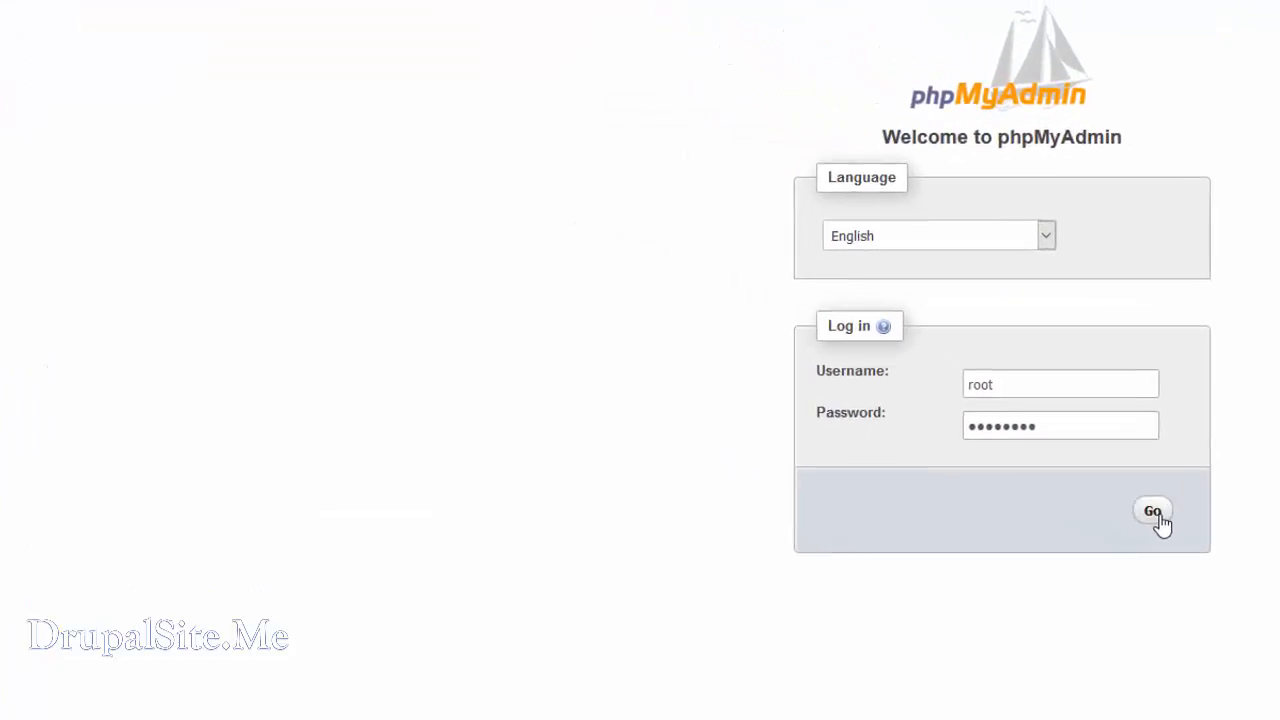
left_click(1153, 512)
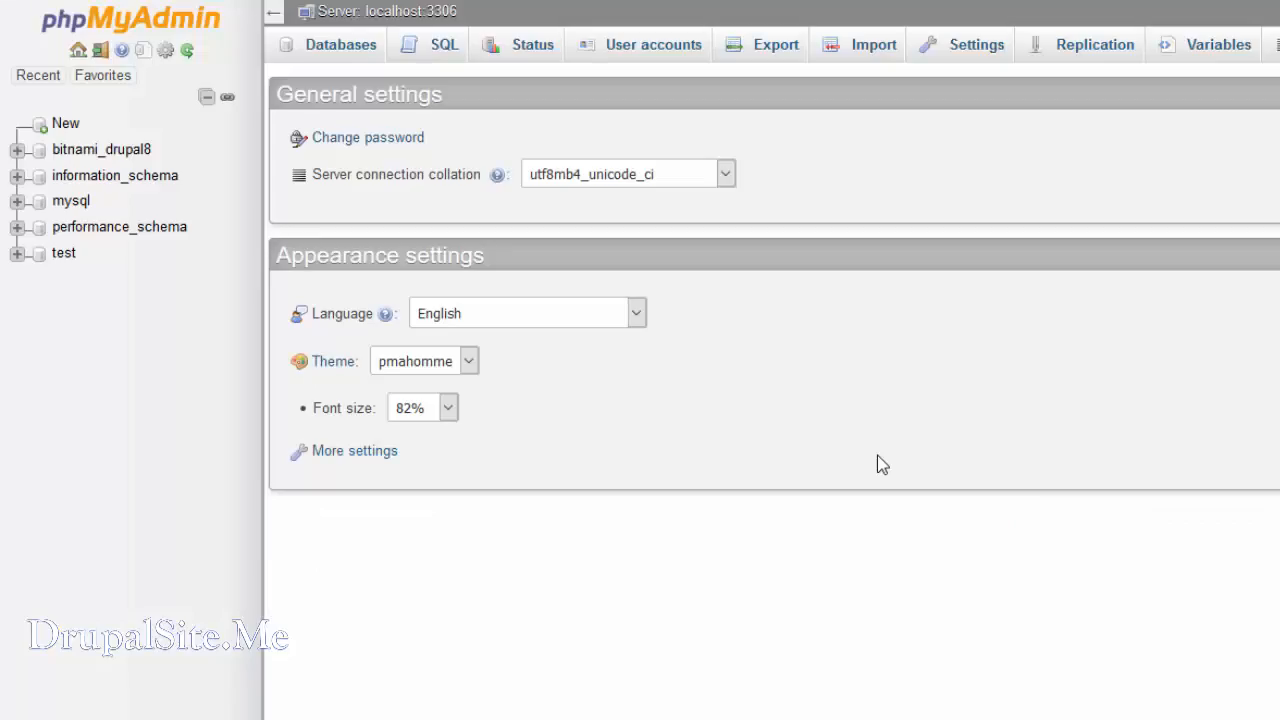
Rename the bitnami_drupal8 database to bitnami_drupal8-compromised and confirm the operation
left_click(95, 150)
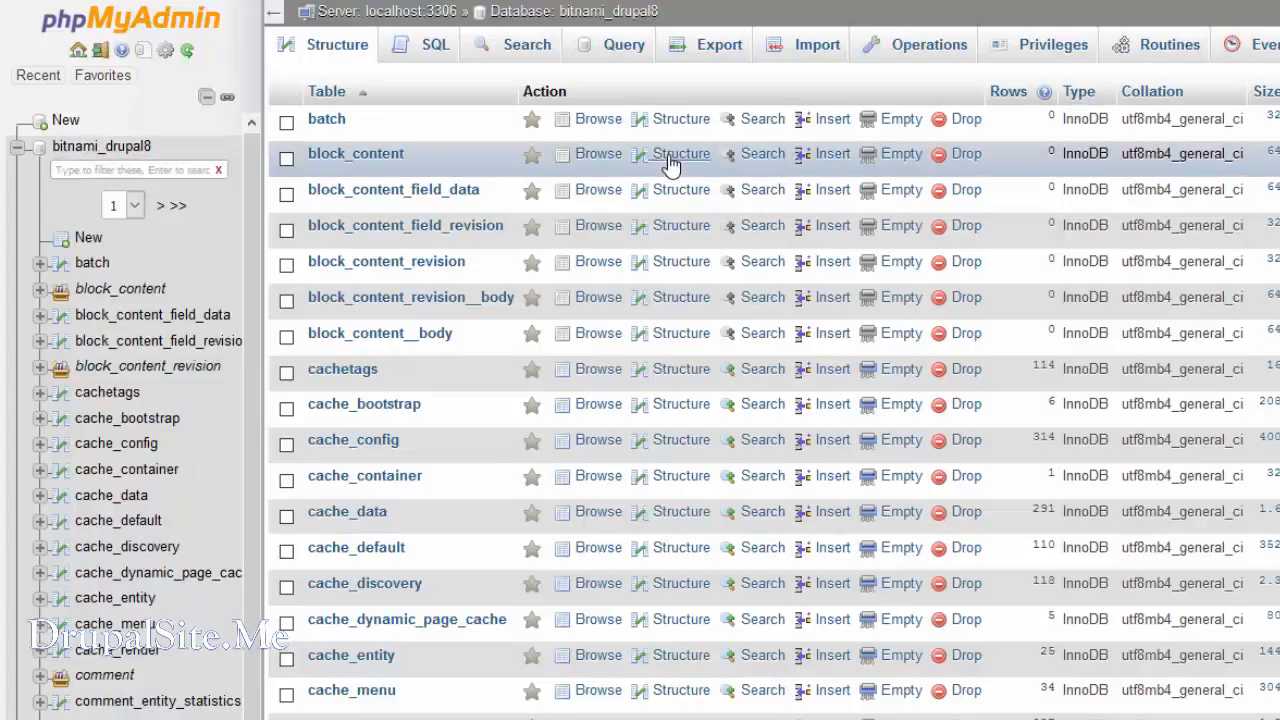
left_click(941, 52)
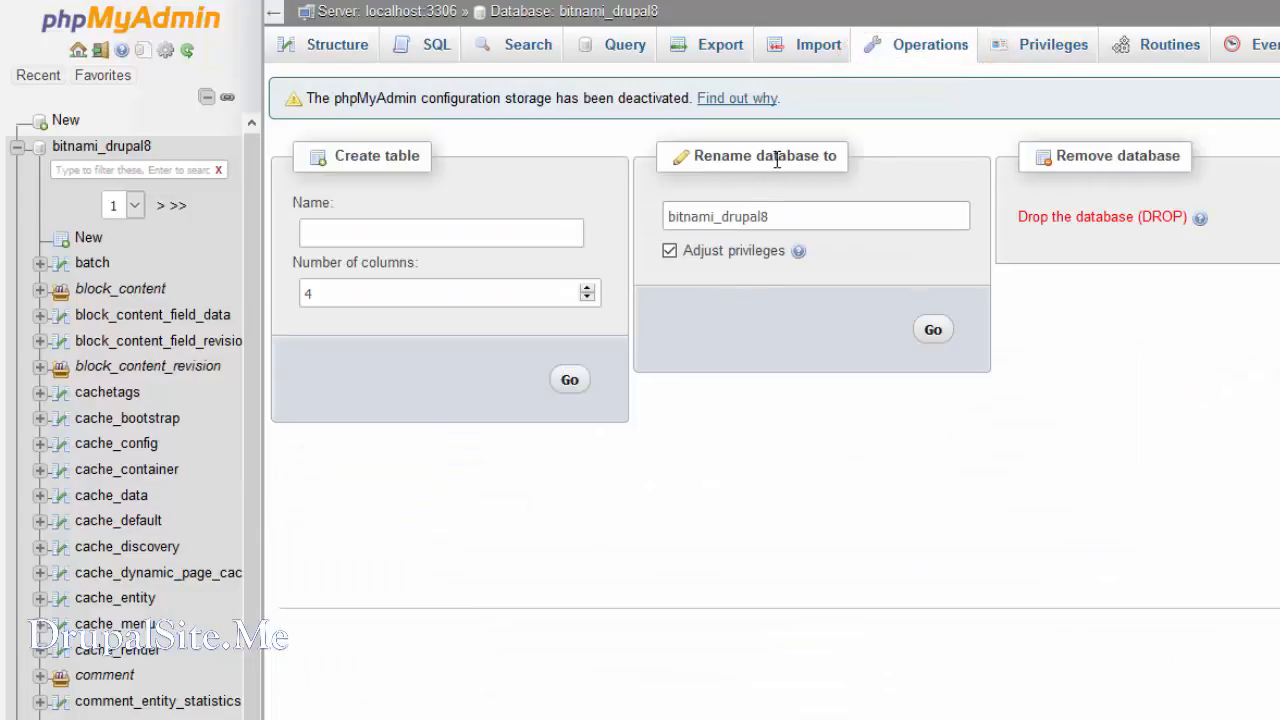
left_click(783, 217)
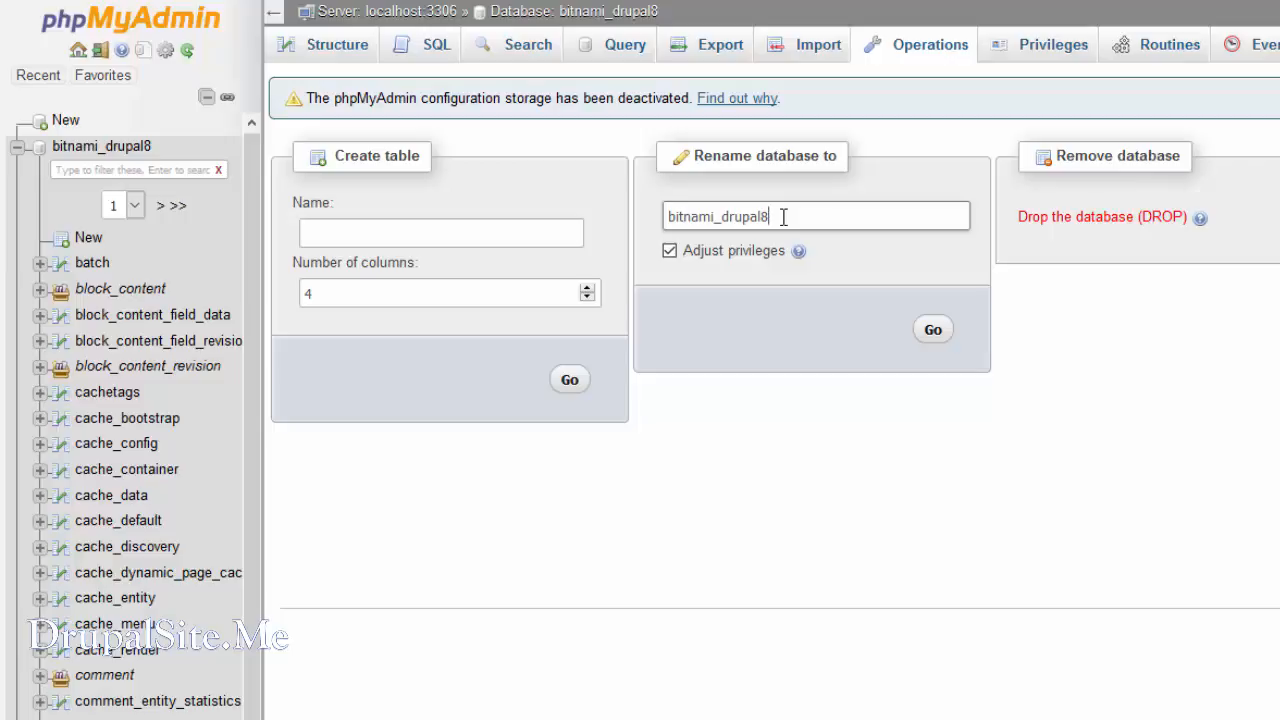
type("-compromised")
left_click(930, 332)
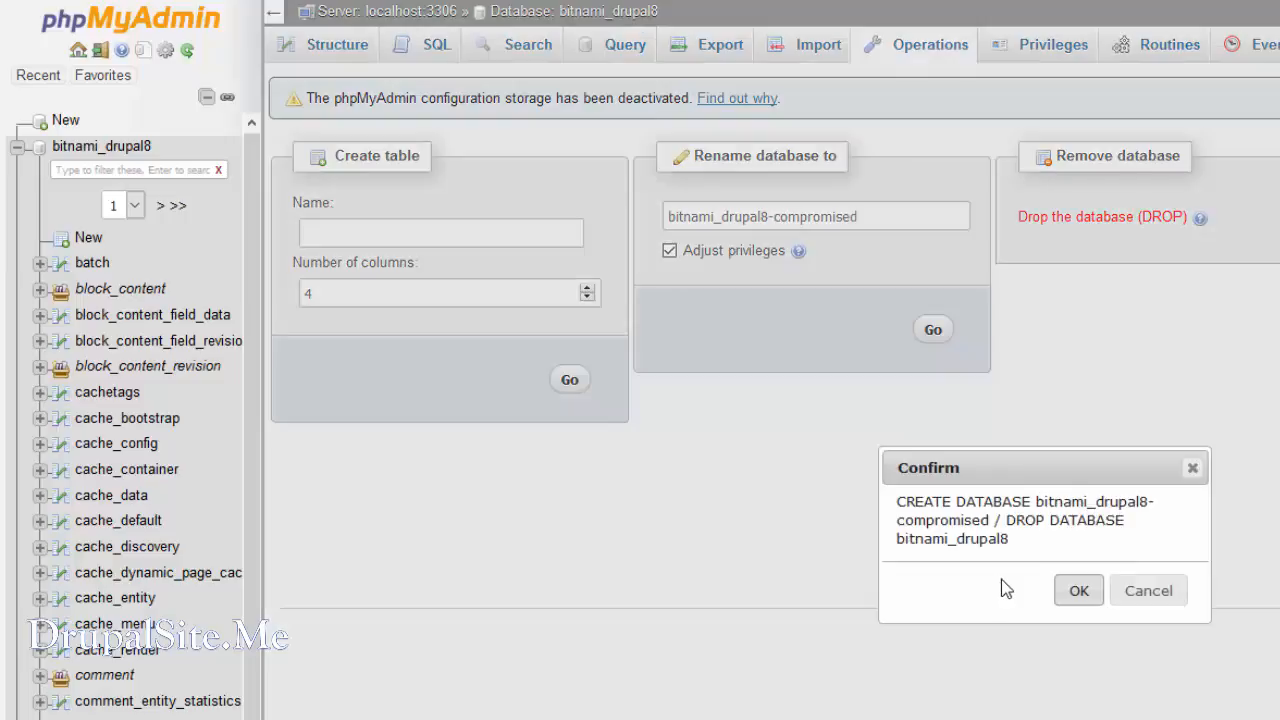
left_click(1078, 592)
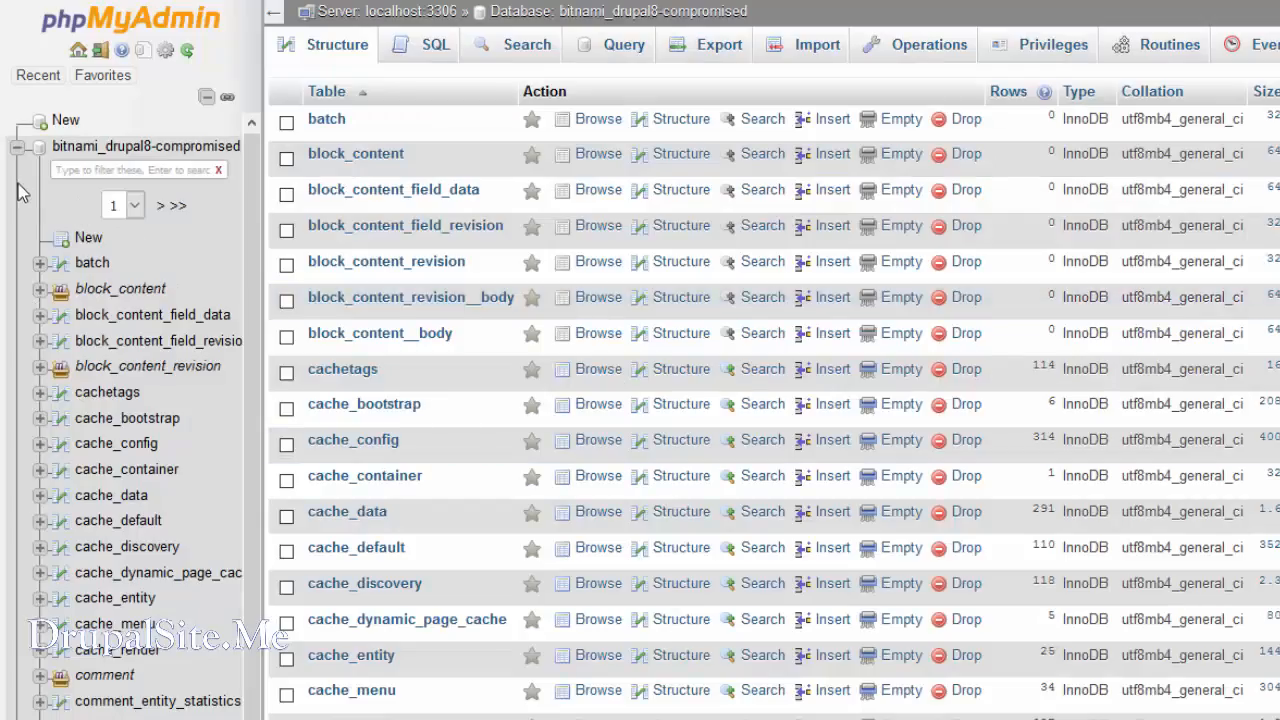
Create a new empty database named bitnami_drupal8
left_click(17, 148)
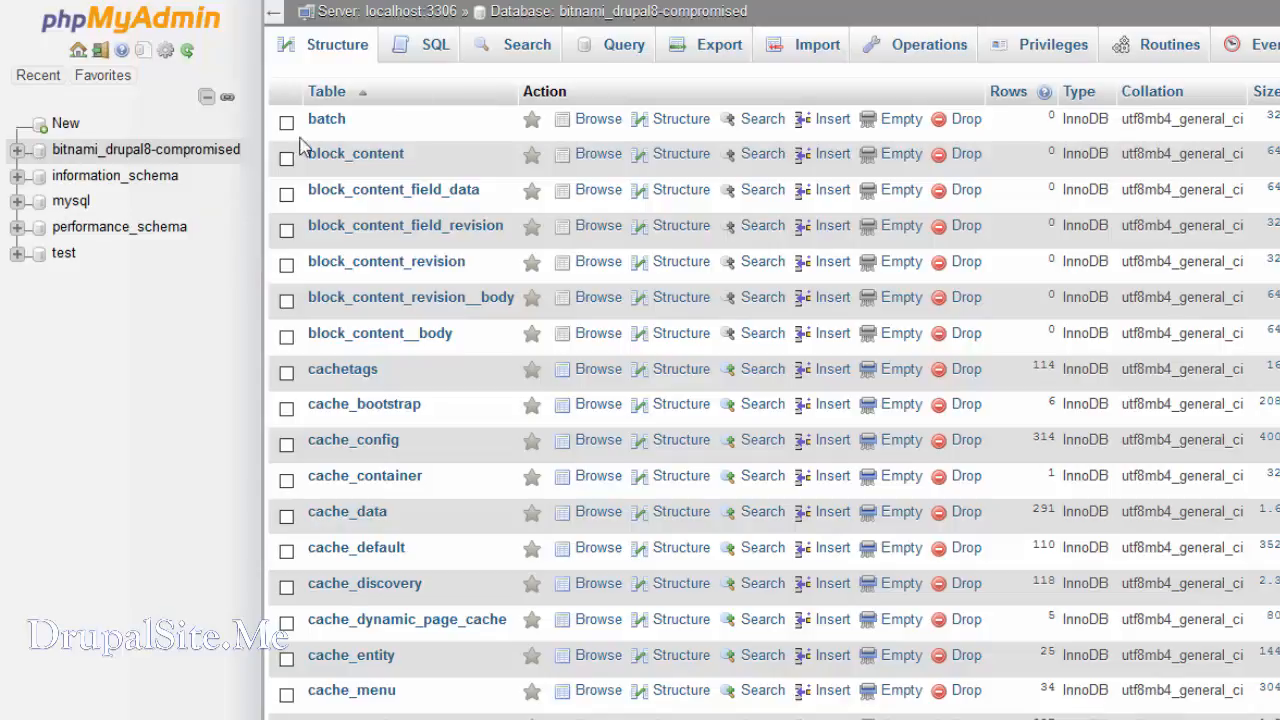
left_click(64, 126)
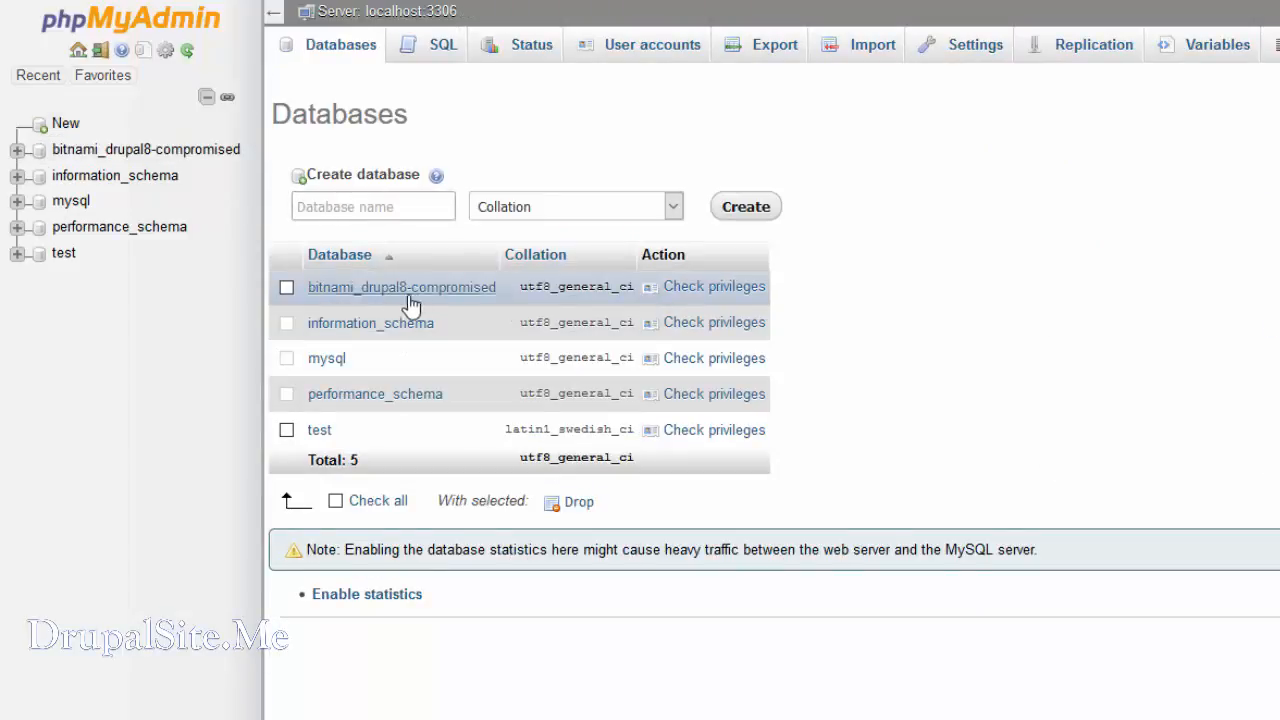
left_click(327, 206)
type("bitn")
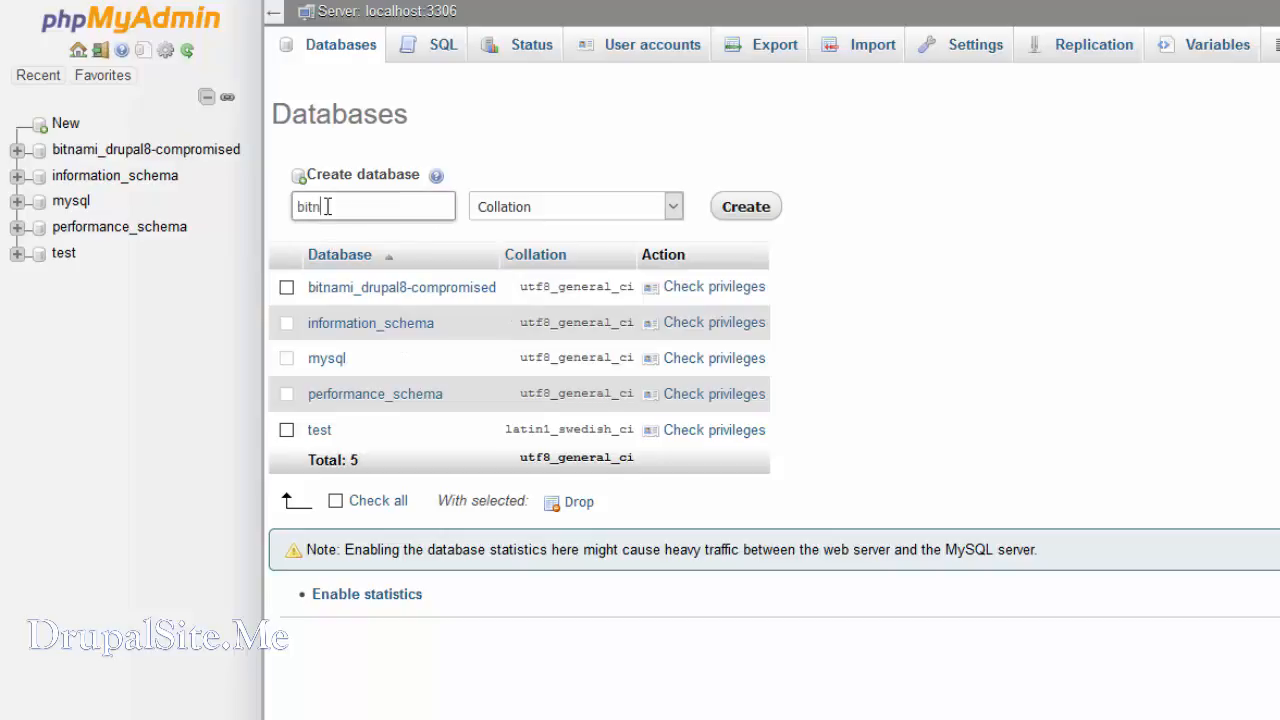
type("ami_drupal8")
left_click(746, 214)
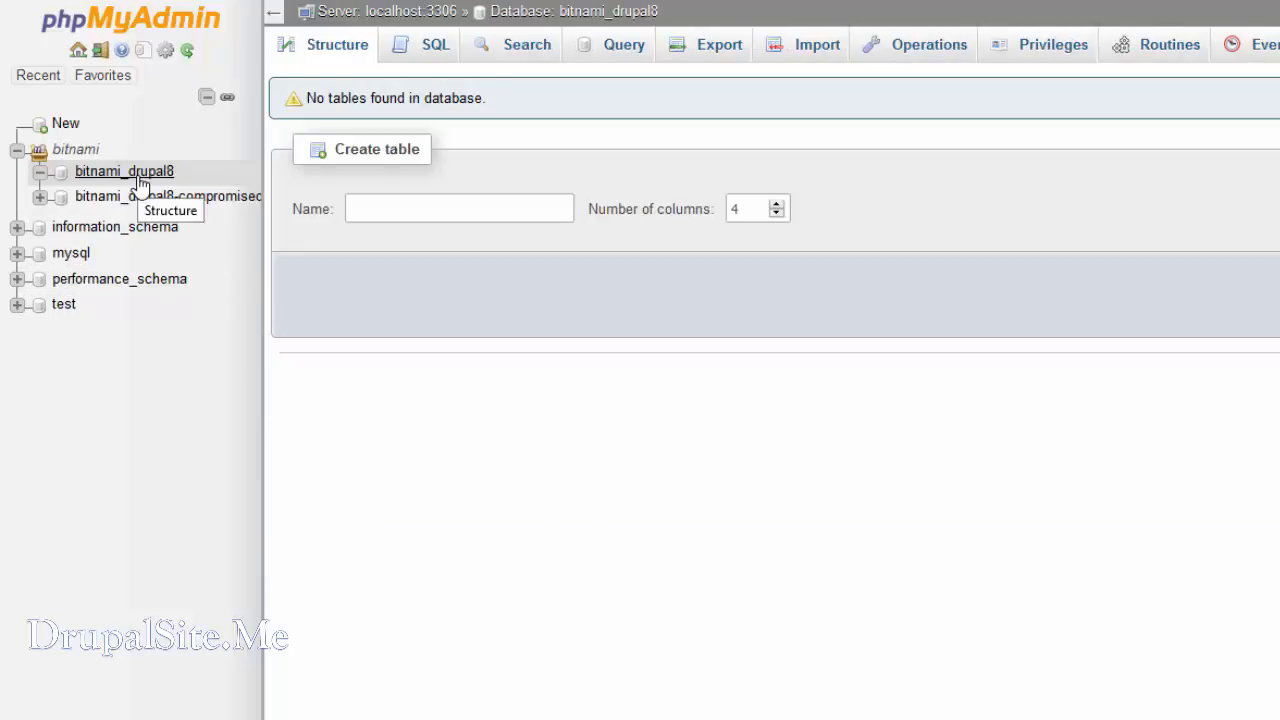
Import bitnami_drupal8.sql from the 2016-05-02-bitnamiDrupal8 folder into the new bitnami_drupal8 database
left_click(818, 50)
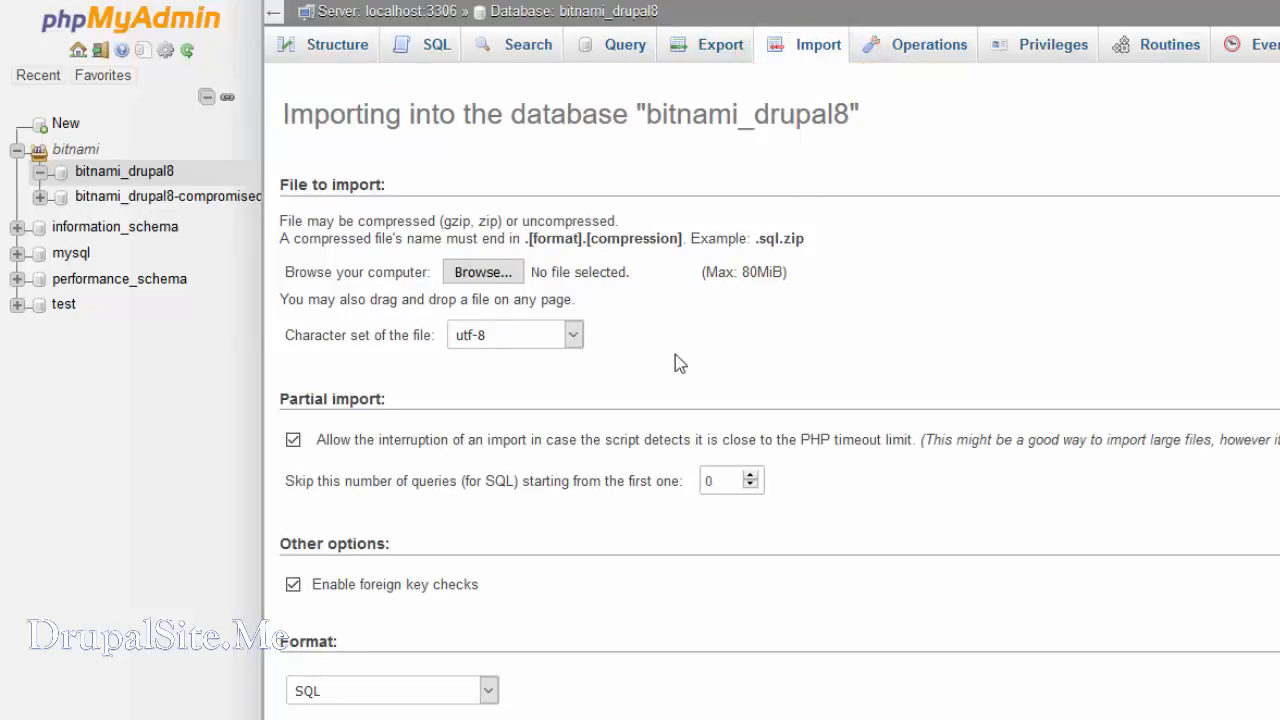
left_click(484, 273)
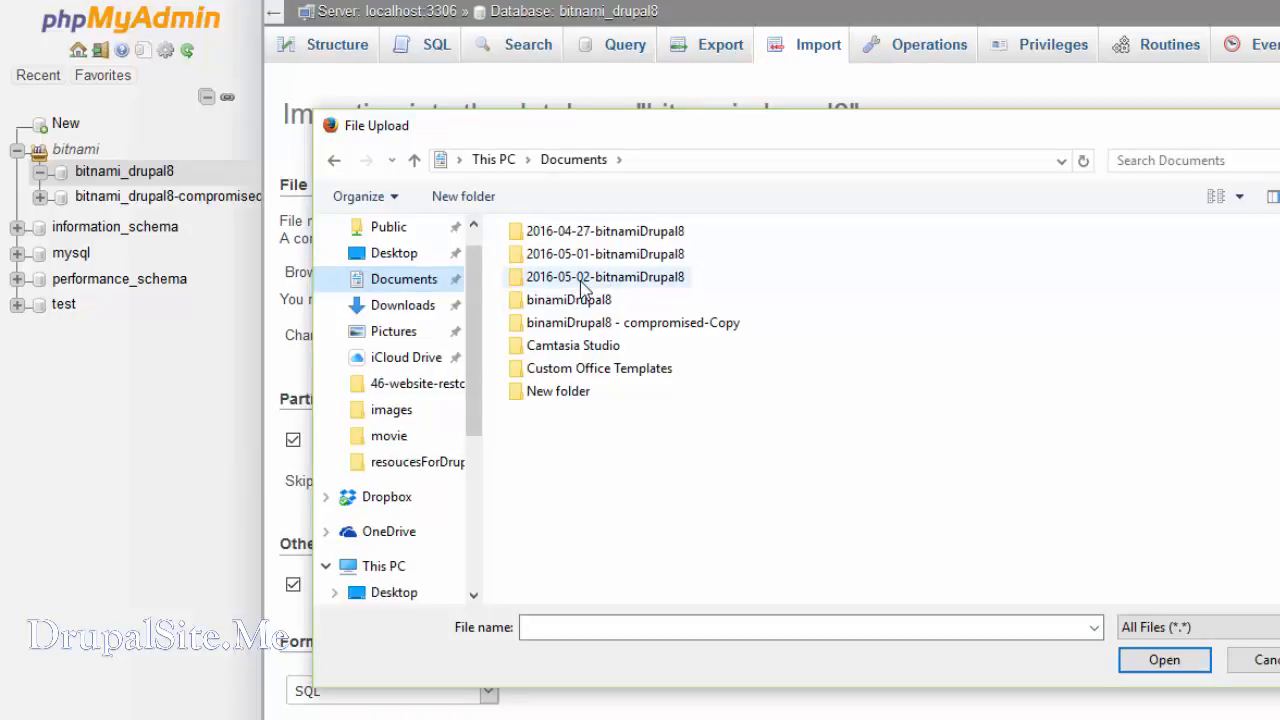
double_click(580, 279)
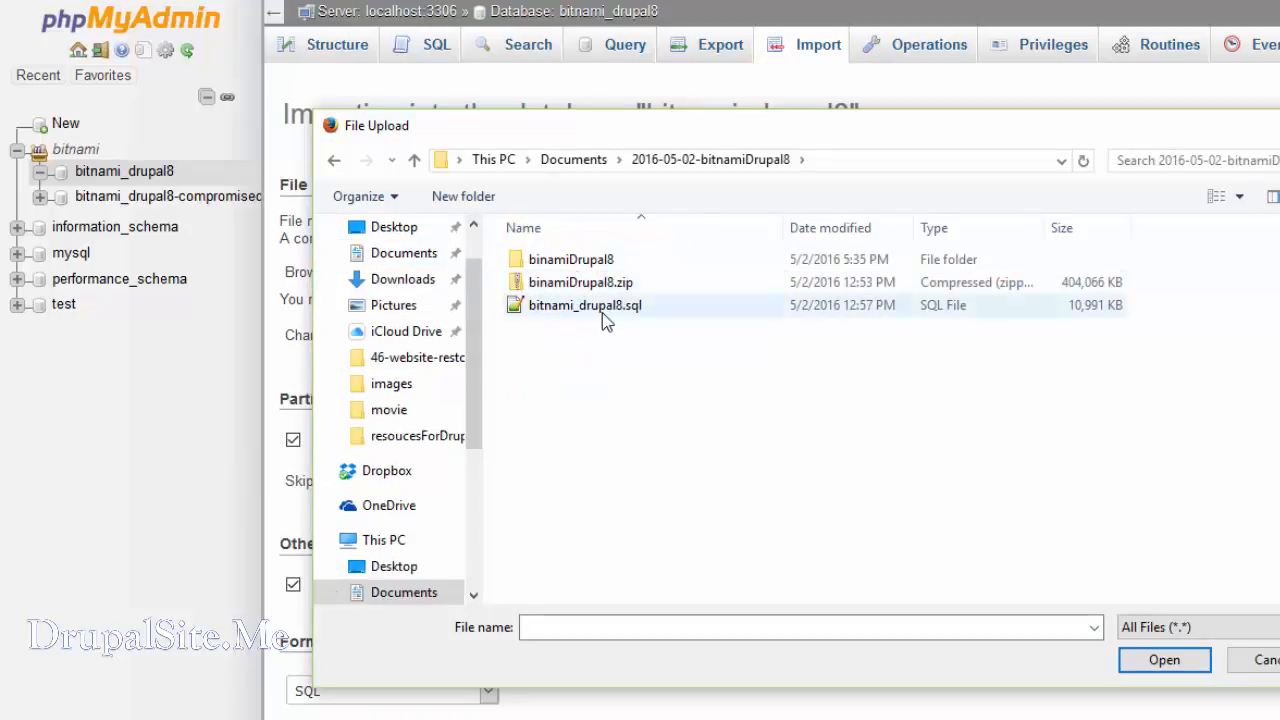
left_click(604, 306)
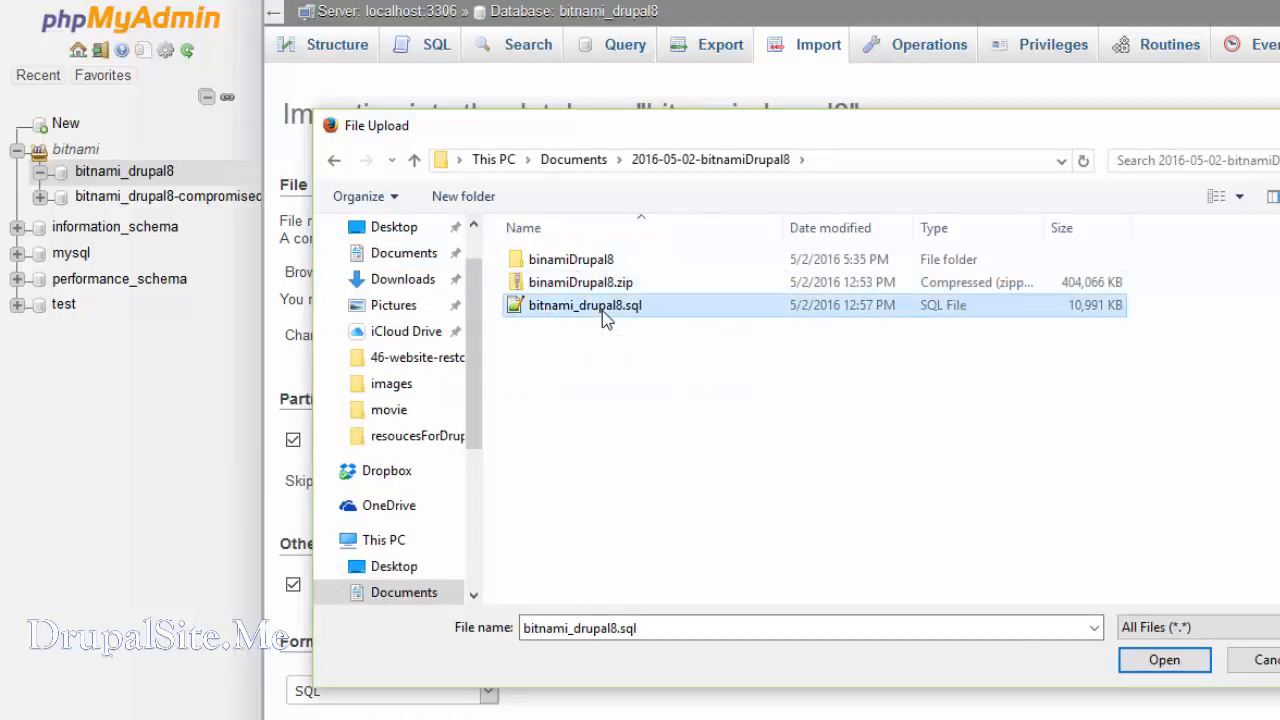
left_click(1163, 660)
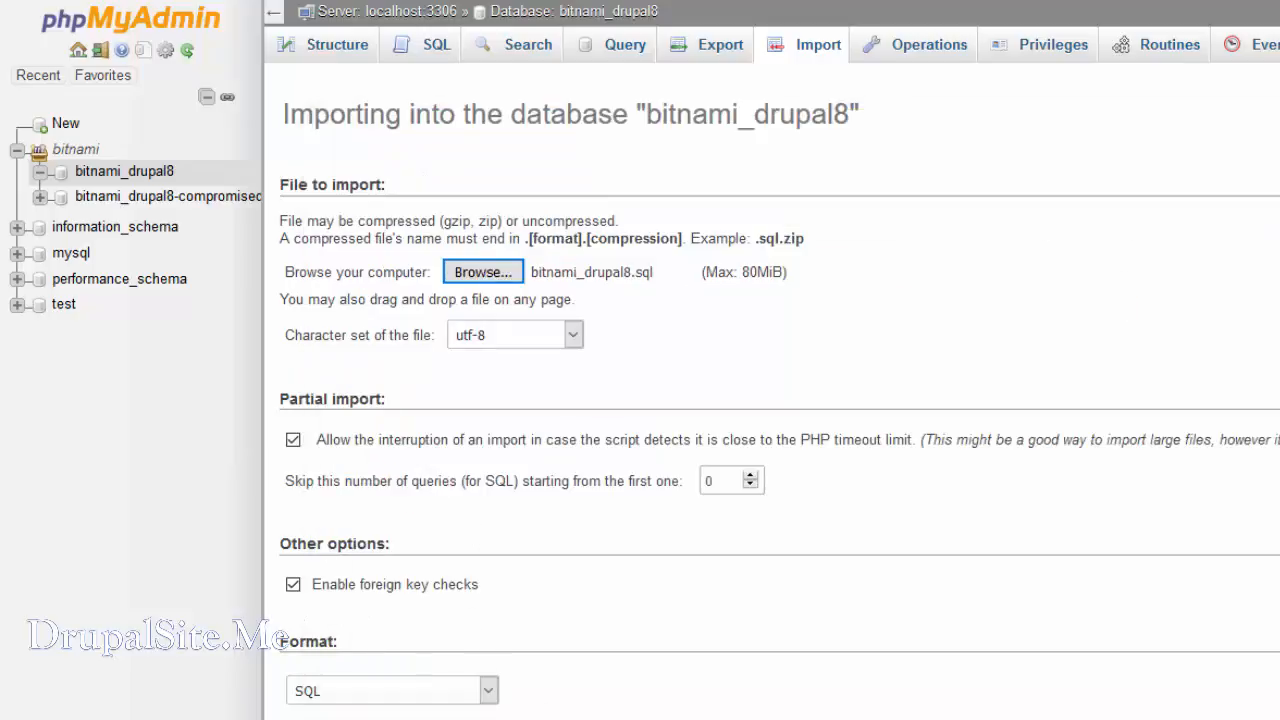
left_click(306, 719)
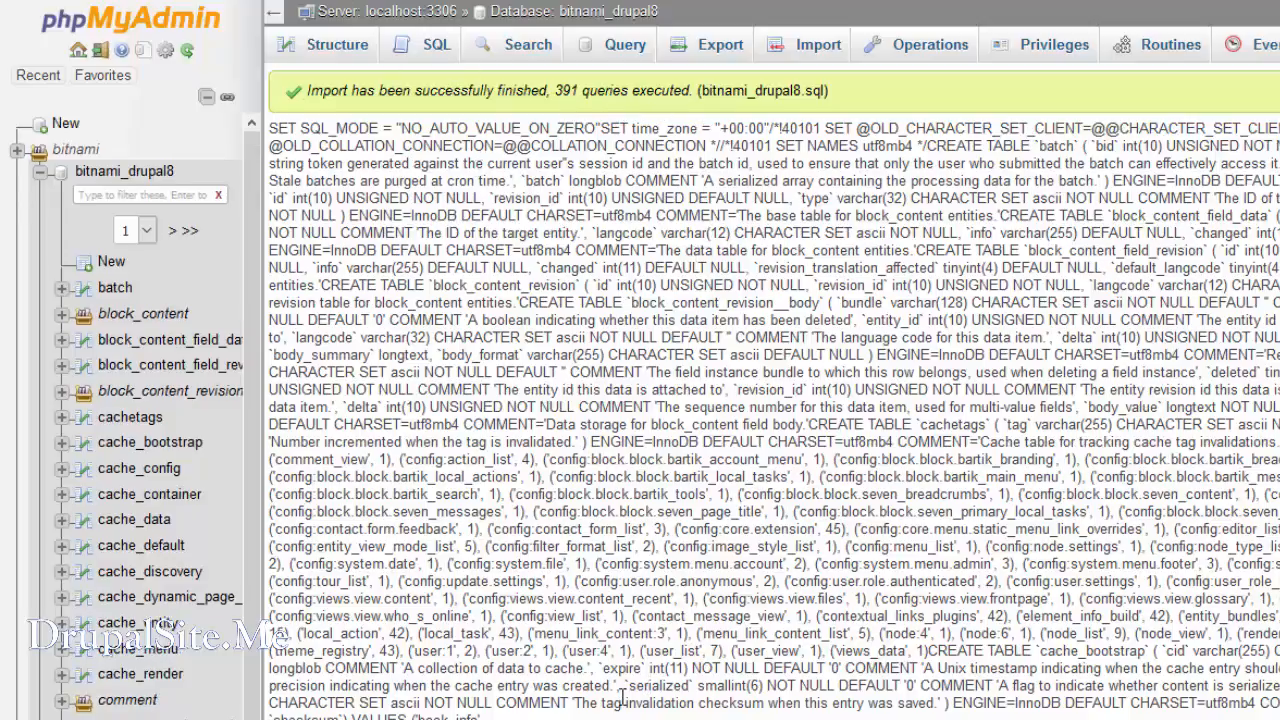
Open the Drupal site from the Bitnami Drupal Stack manager and log in with the prefilled username and password
key("alt+Tab")
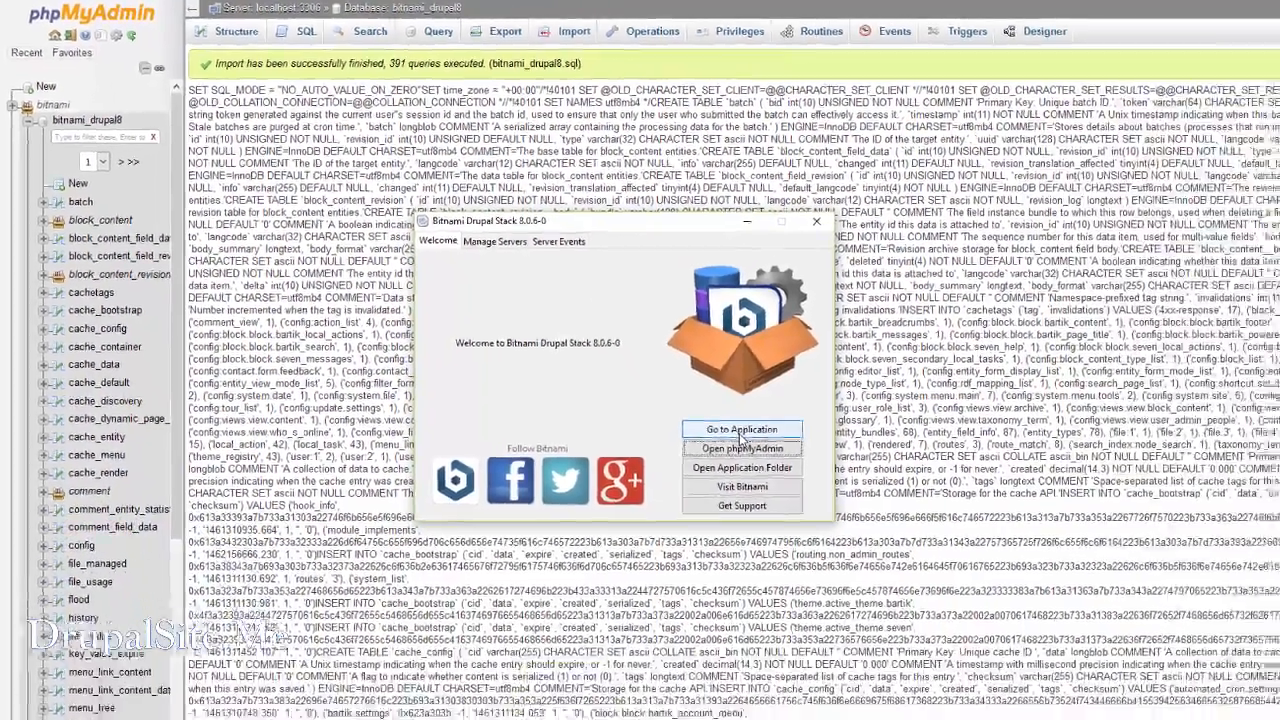
left_click(910, 530)
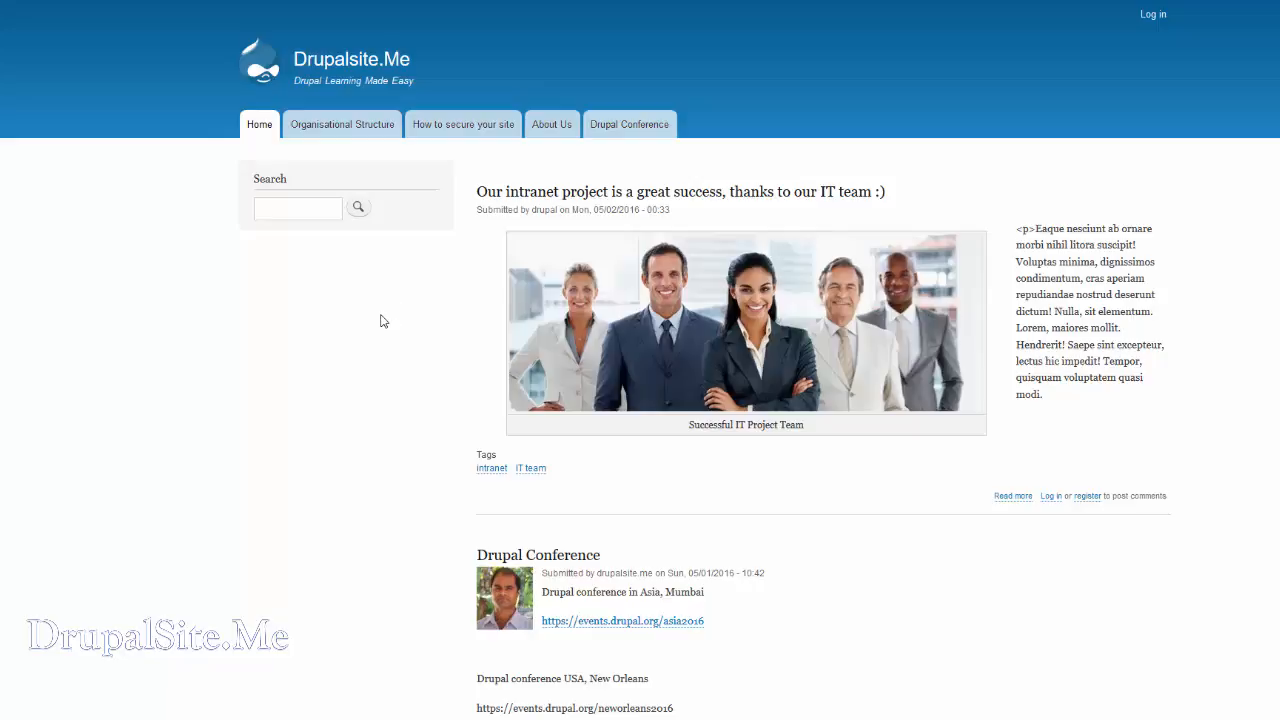
left_click(1152, 15)
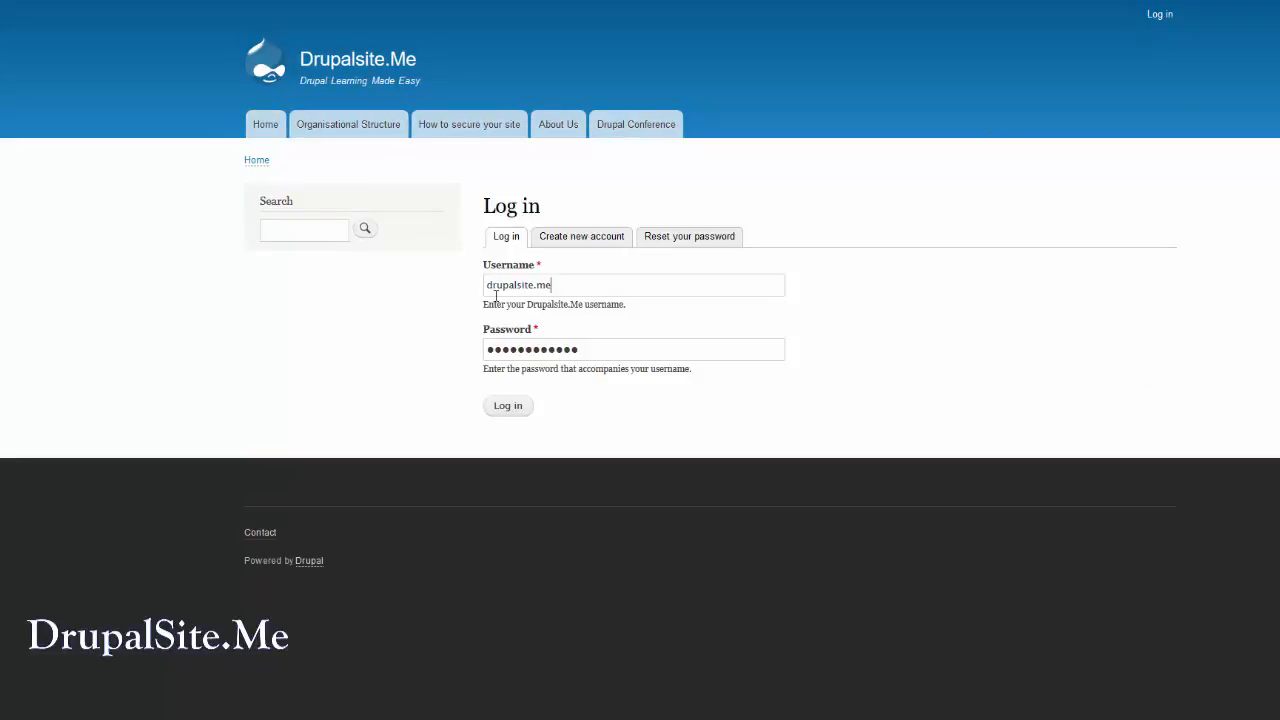
left_click(508, 407)
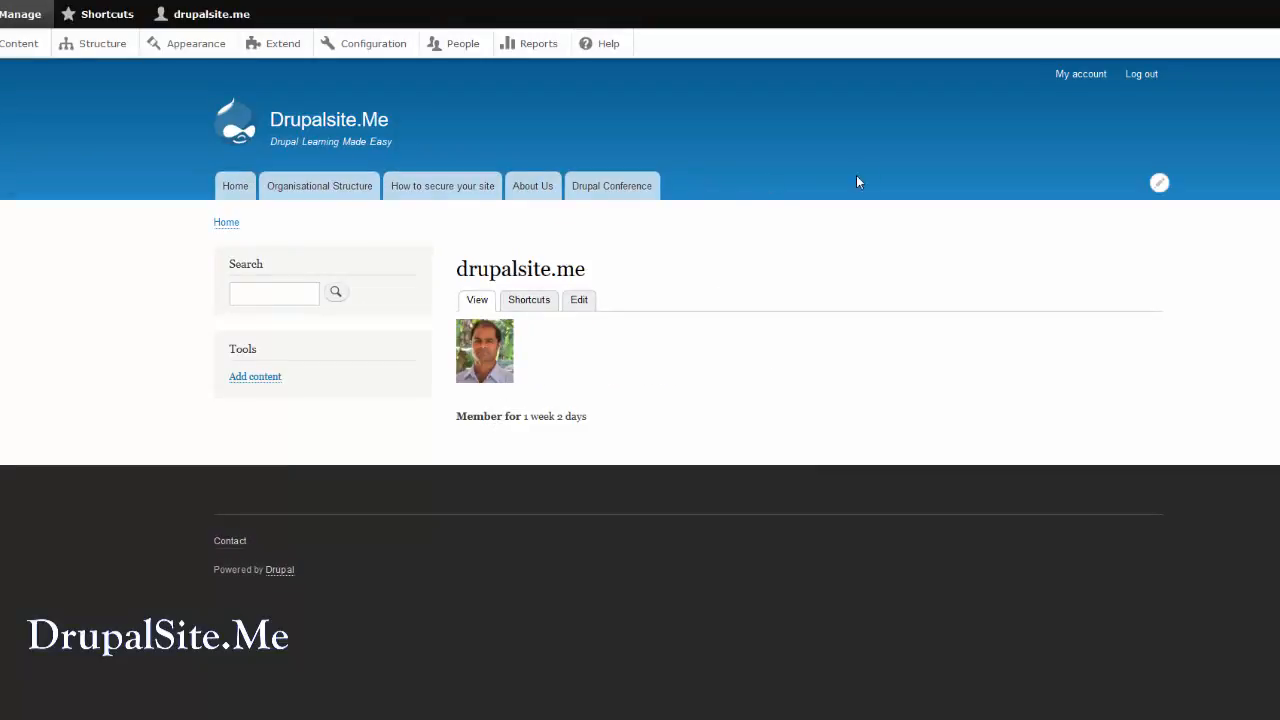
Open the site's front page and check that its articles and images are restored
left_click(318, 122)
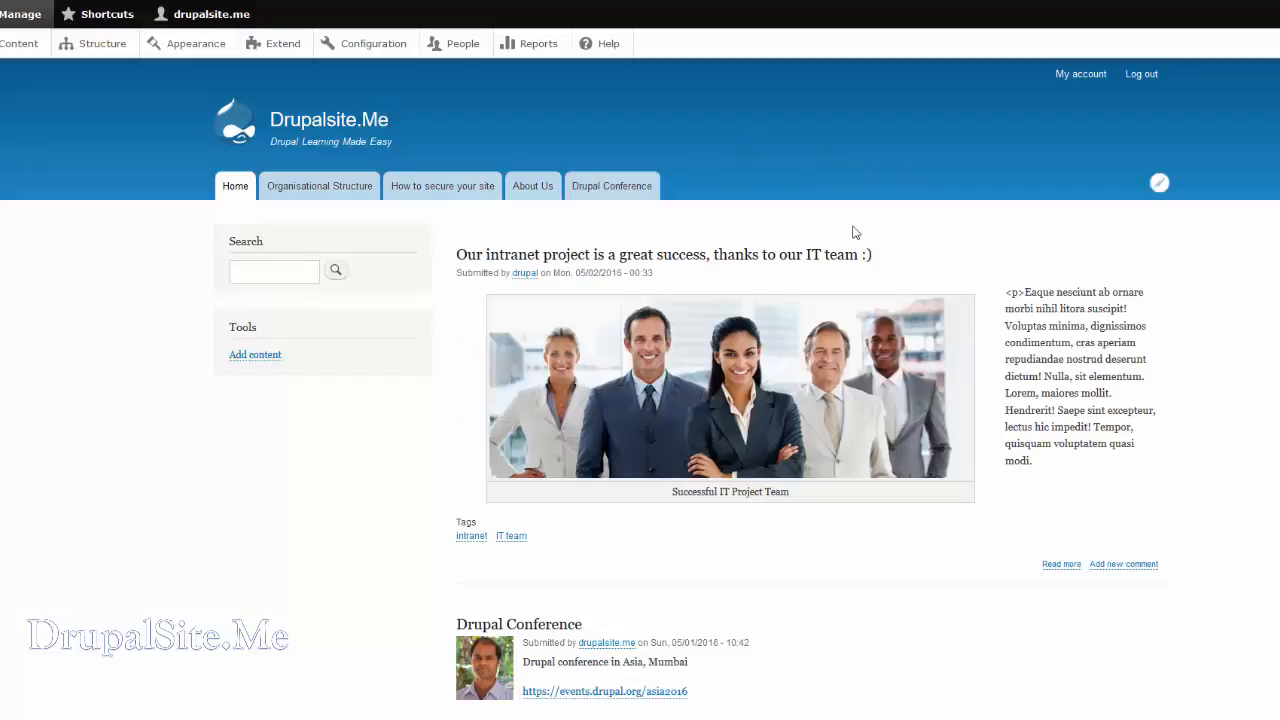
scroll(850, 235, "down", 8)
scroll(860, 265, "down", 5)
scroll(880, 289, "up", 15)
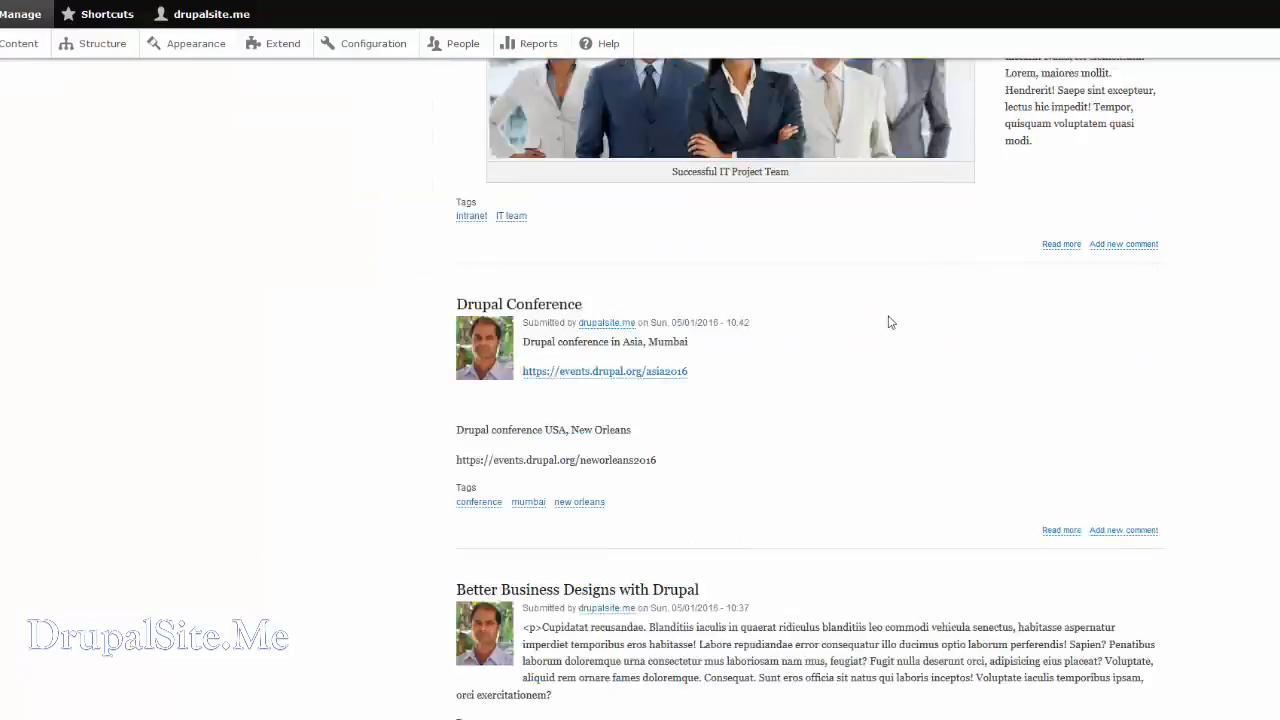
scroll(889, 323, "down", 10)
scroll(838, 126, "up", 10)
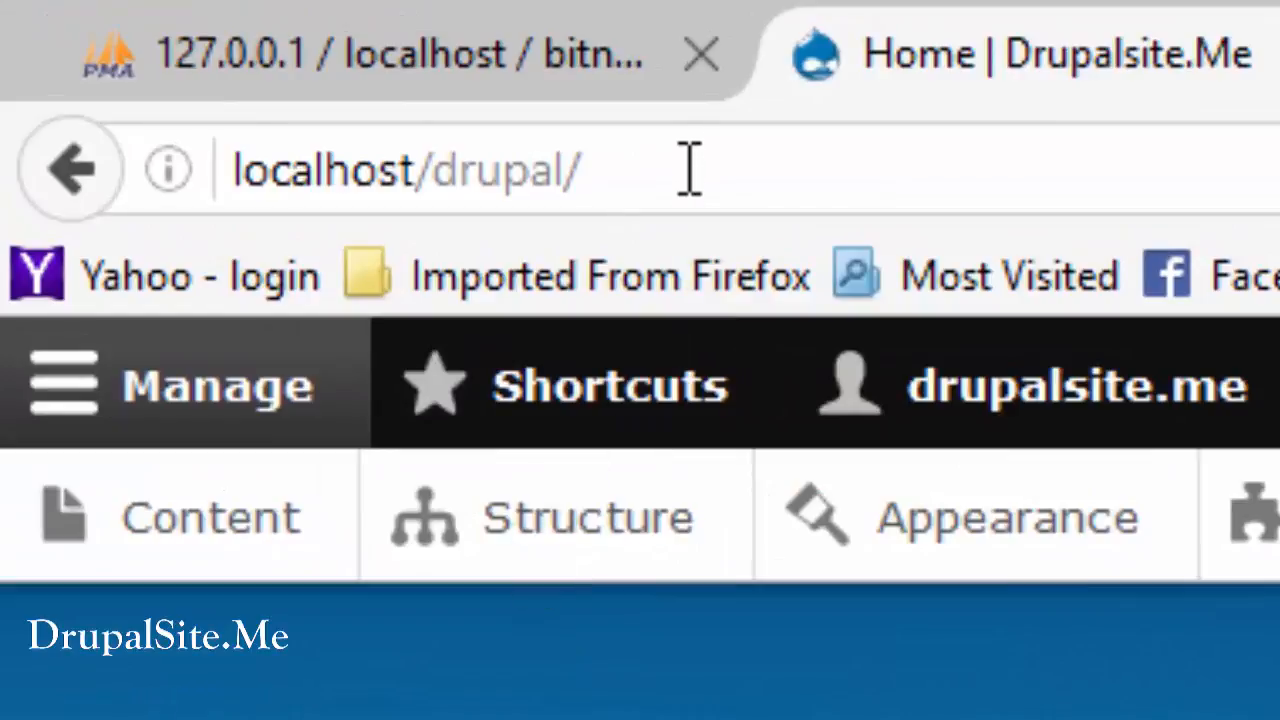
Run the Drupal database update at localhost/drupal/update.php and continue to the review of pending updates
left_click(694, 173)
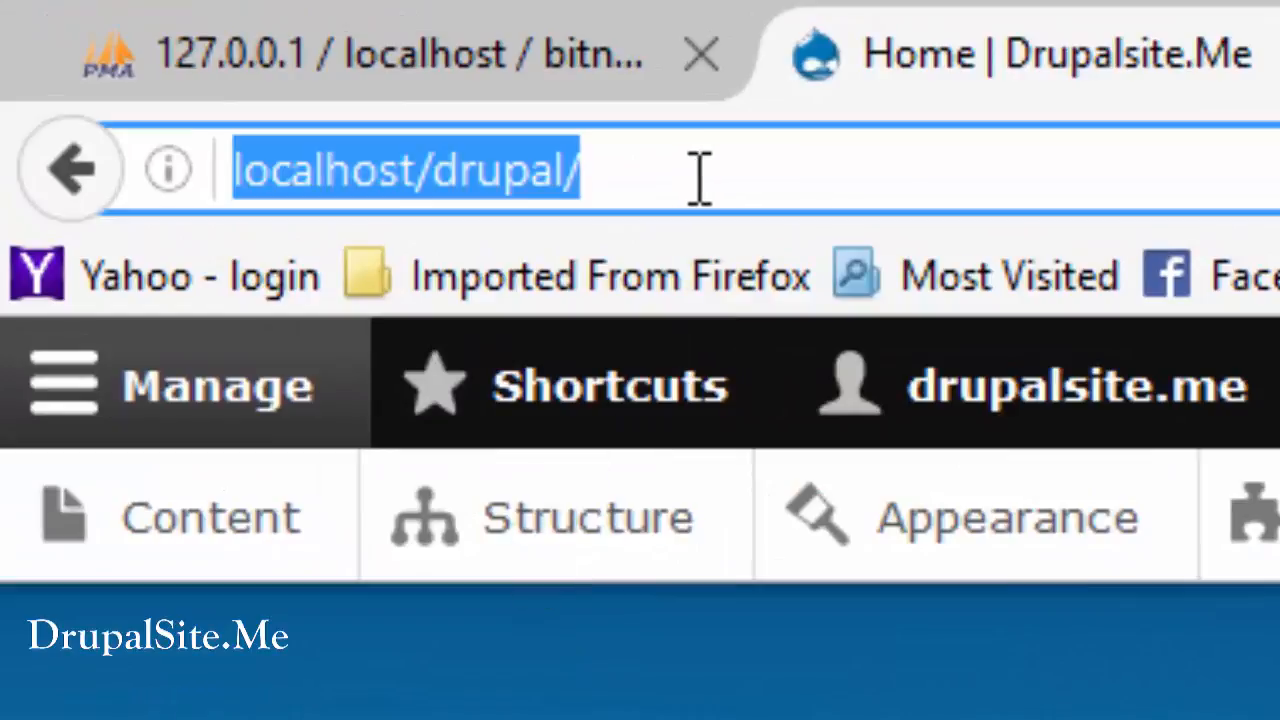
left_click(681, 177)
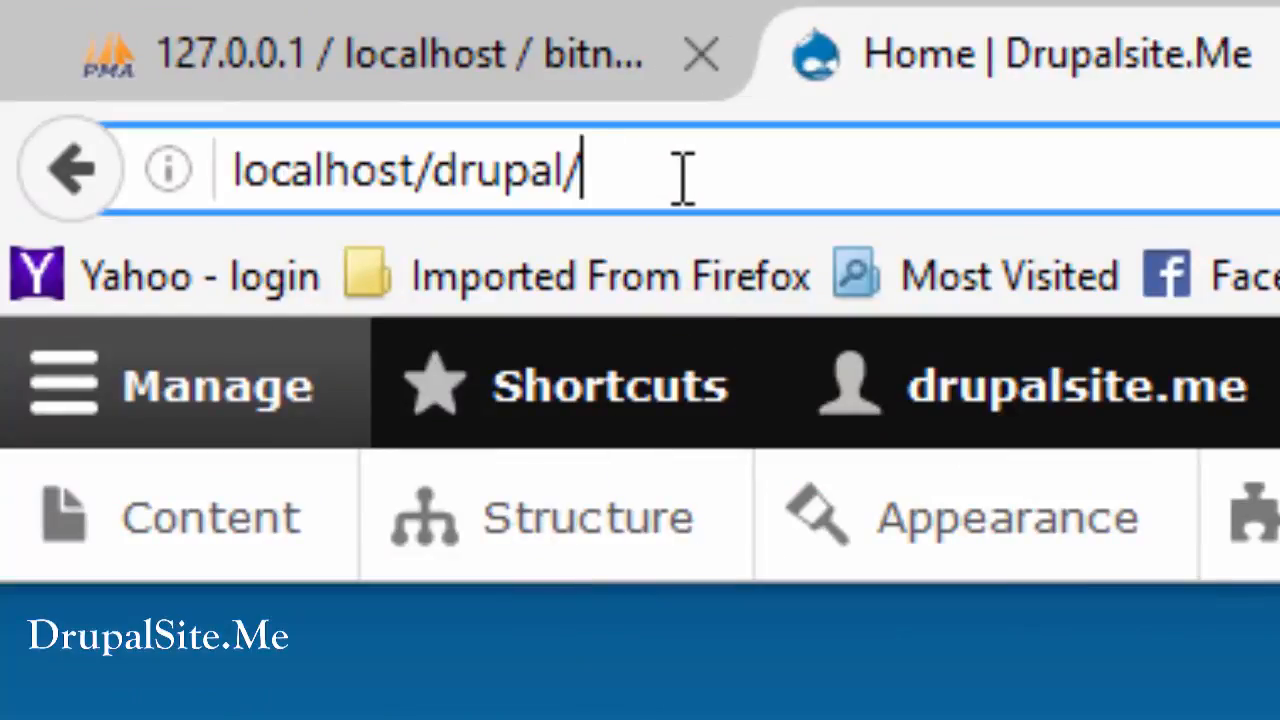
type("update.php")
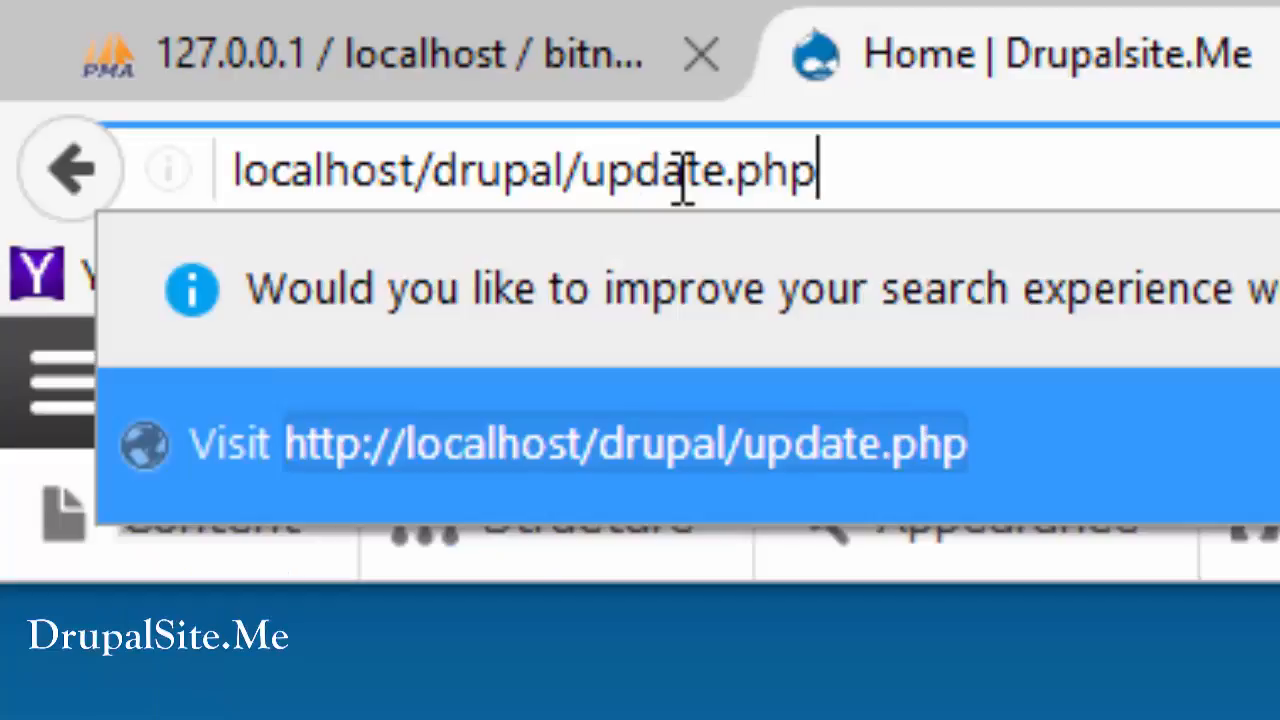
key("Return")
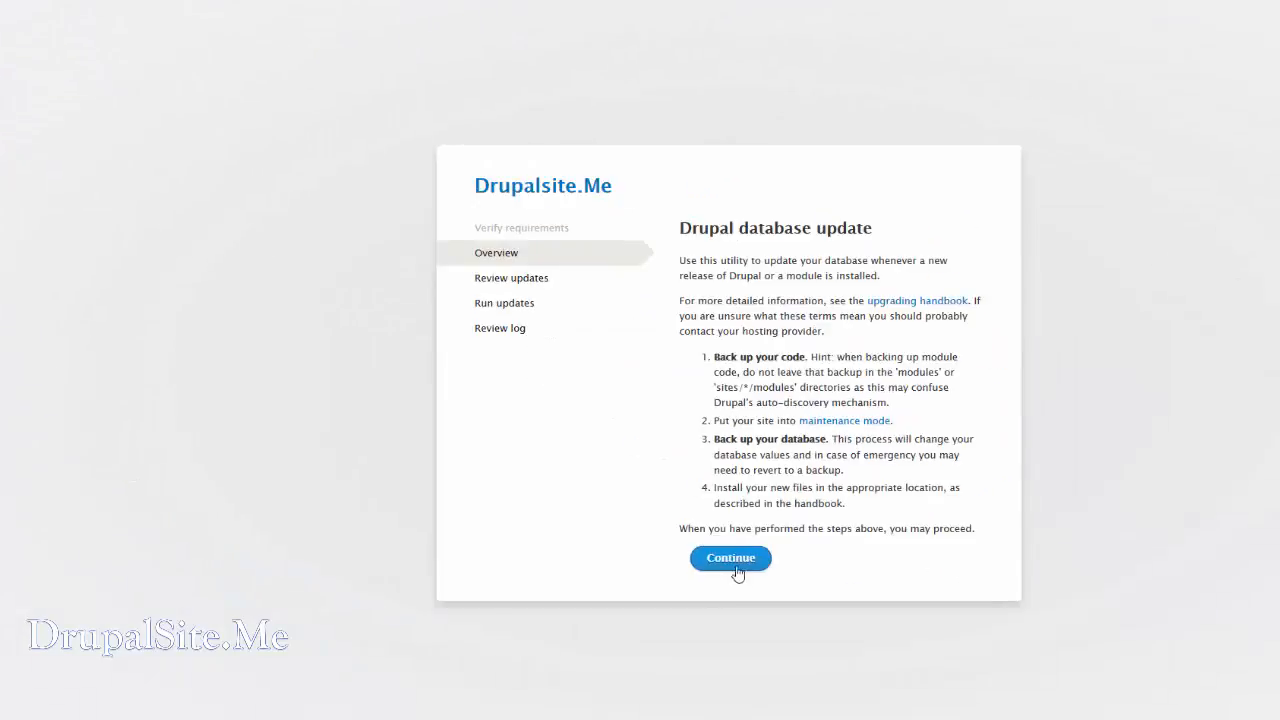
left_click(735, 565)
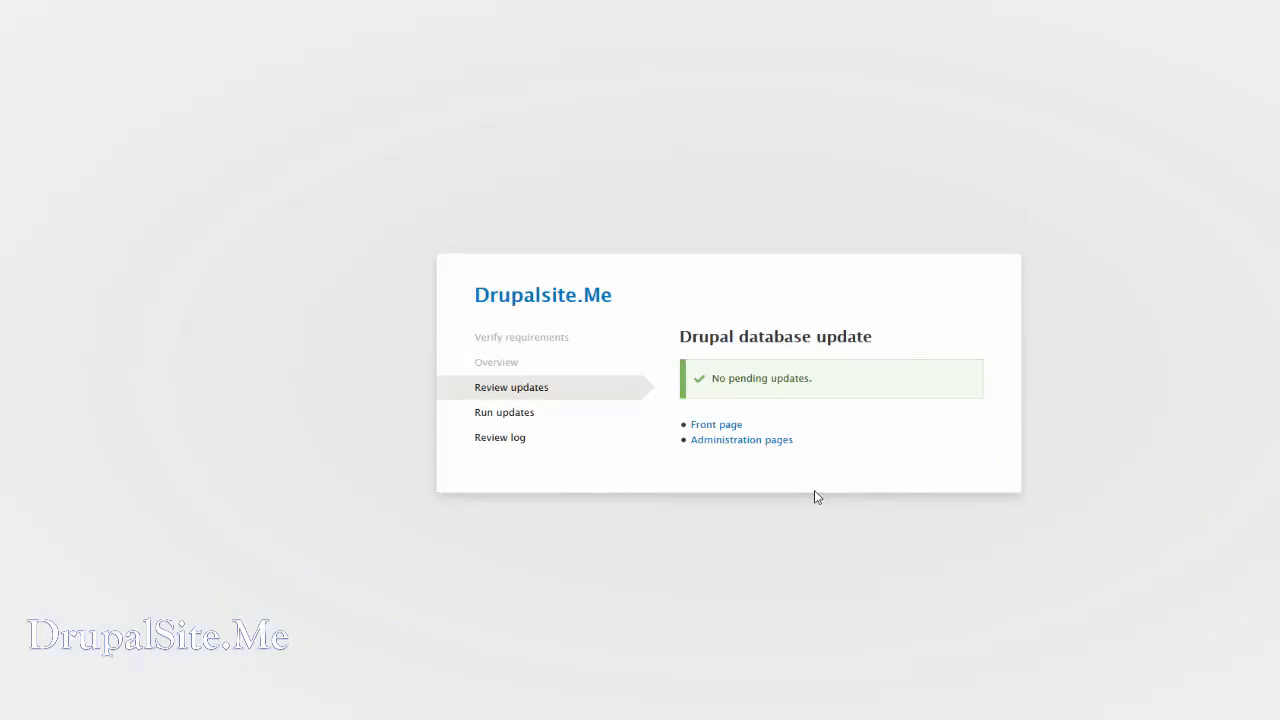
Return from the database update to the front page and look through its articles
left_click(716, 426)
scroll(277, 486, "down", 7)
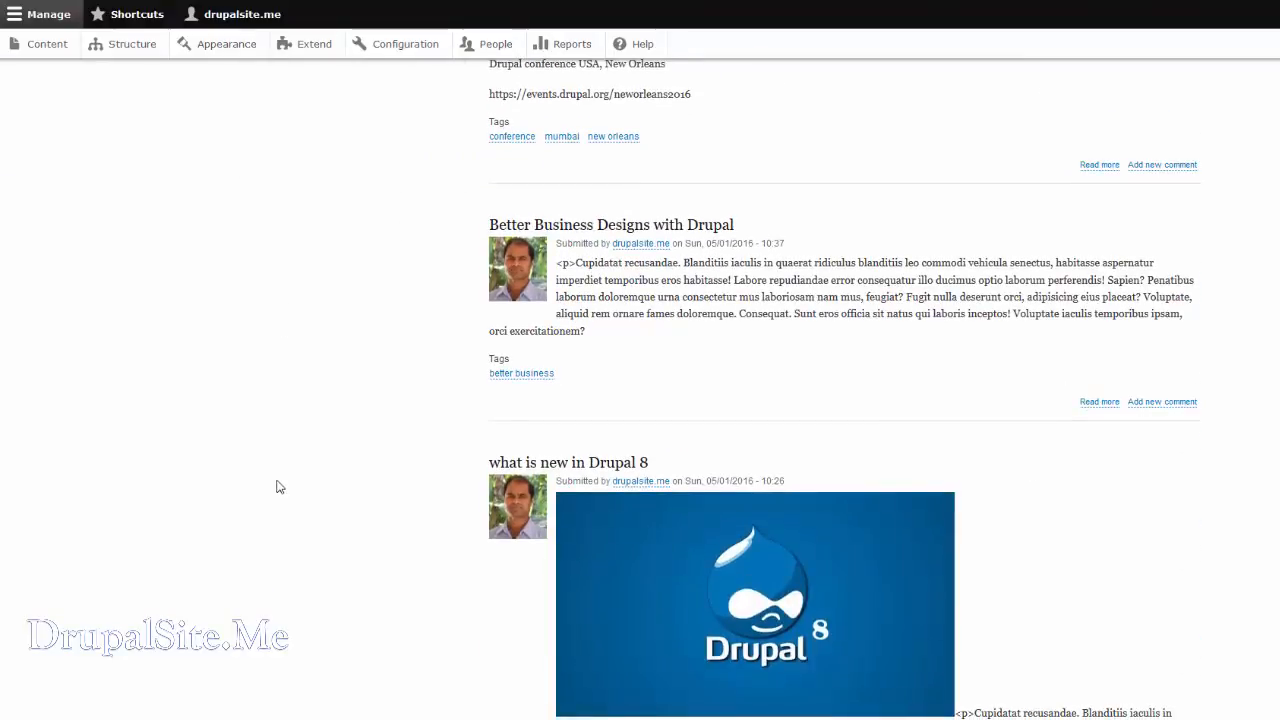
scroll(350, 470, "up", 7)
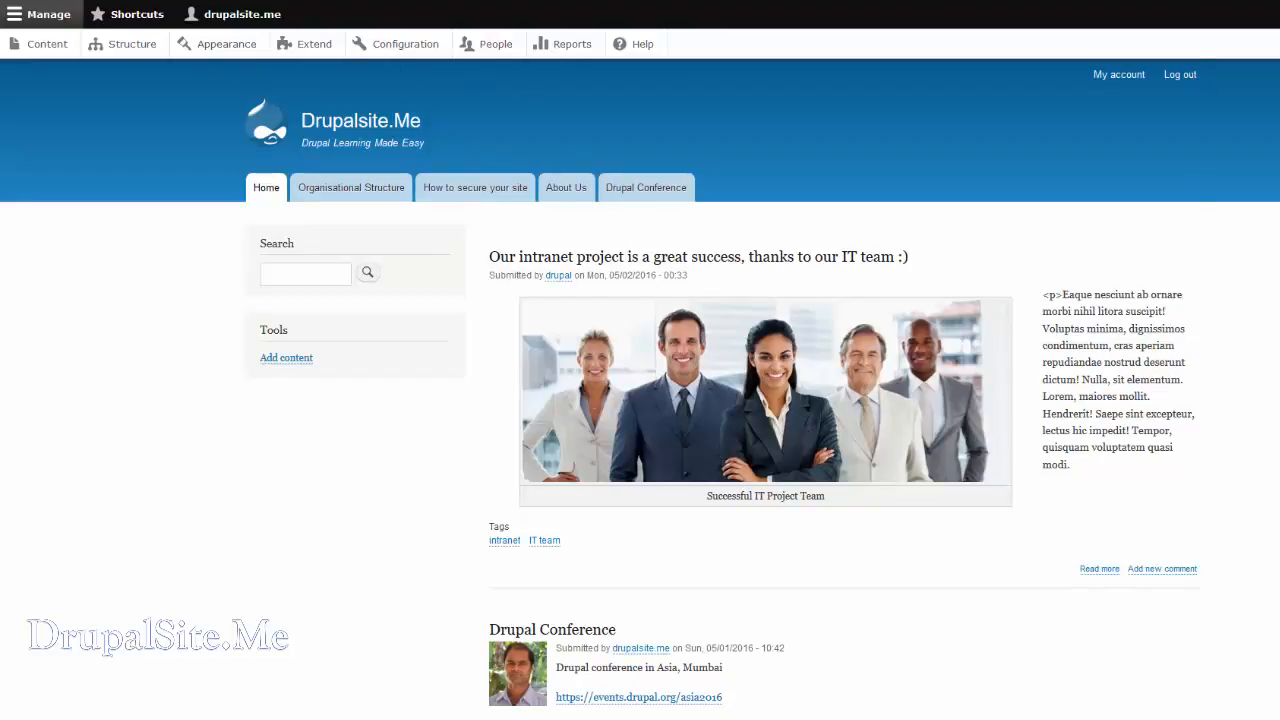
Switch to File Explorer and delete the "binamiDrupal8 - compromised-Copy" folder from Documents
mouse_move(128, 716)
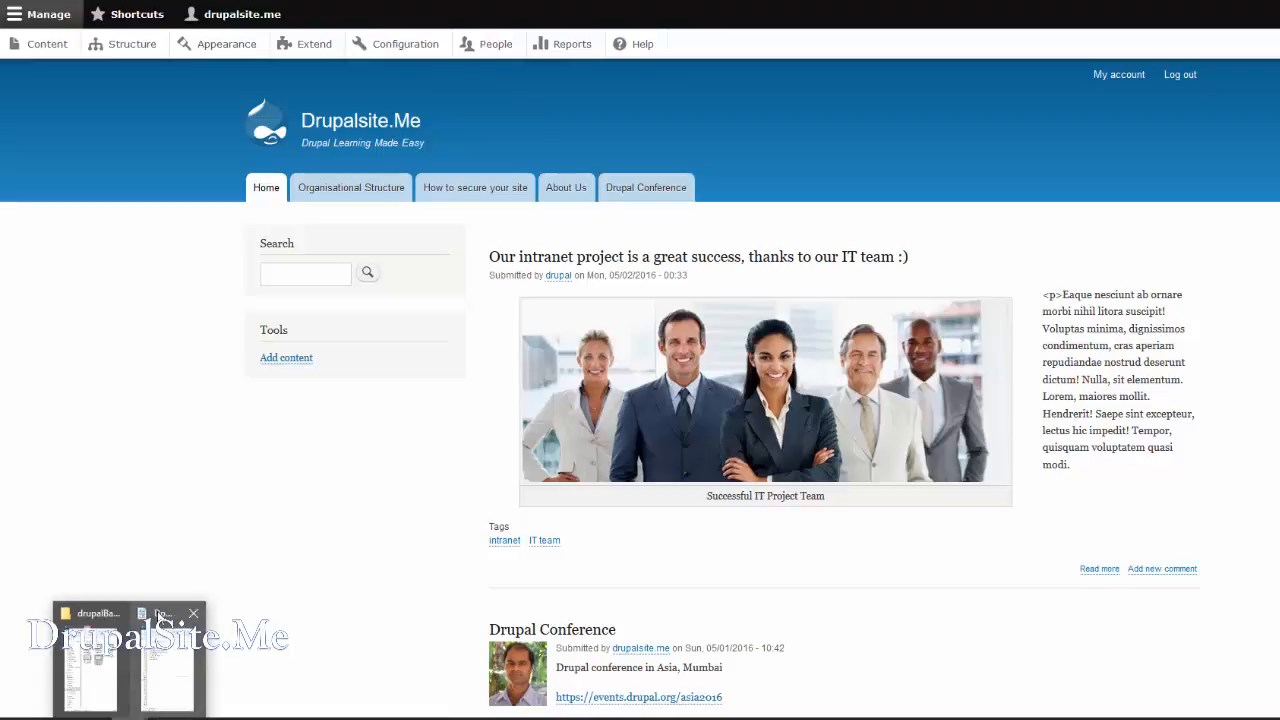
left_click(160, 618)
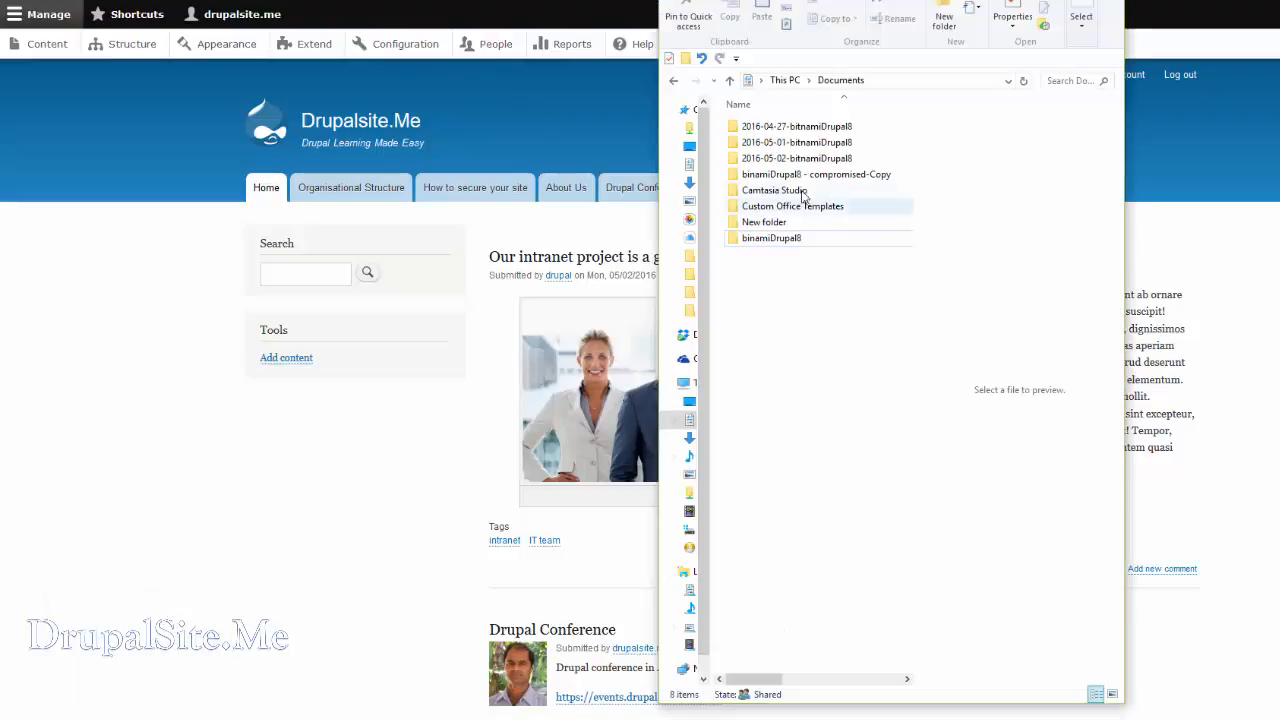
left_click(753, 181)
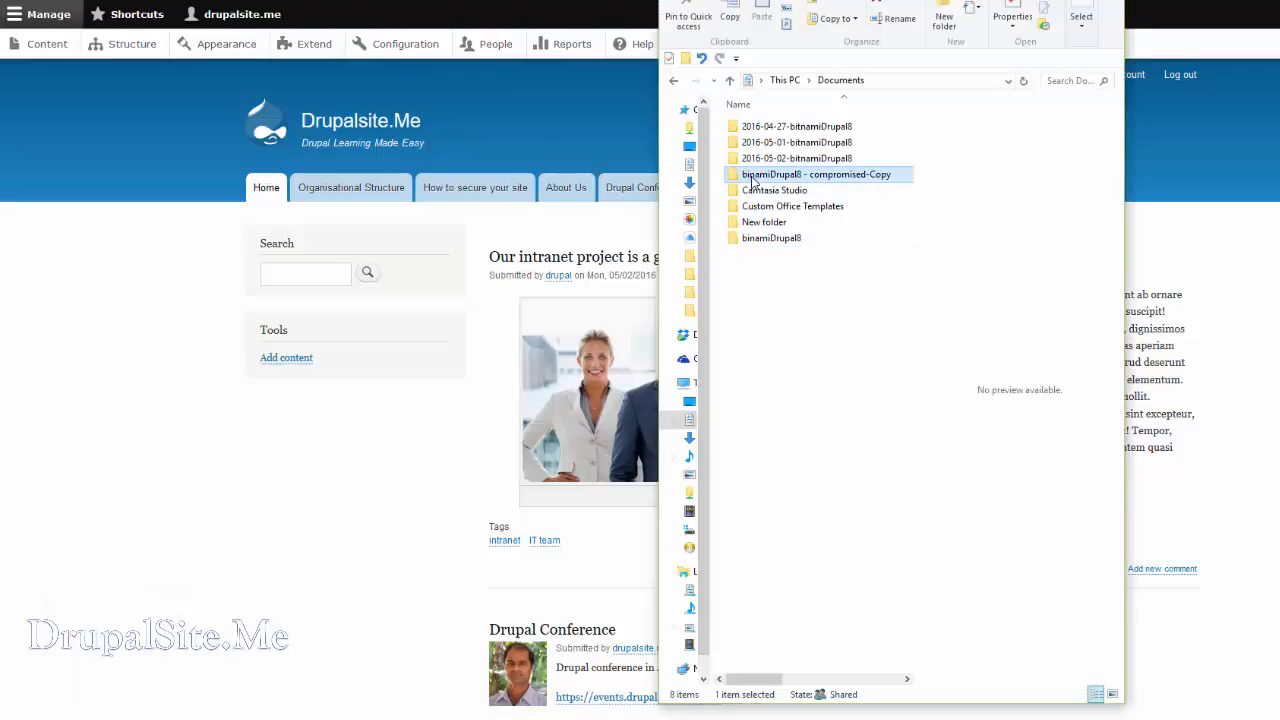
key("Delete")
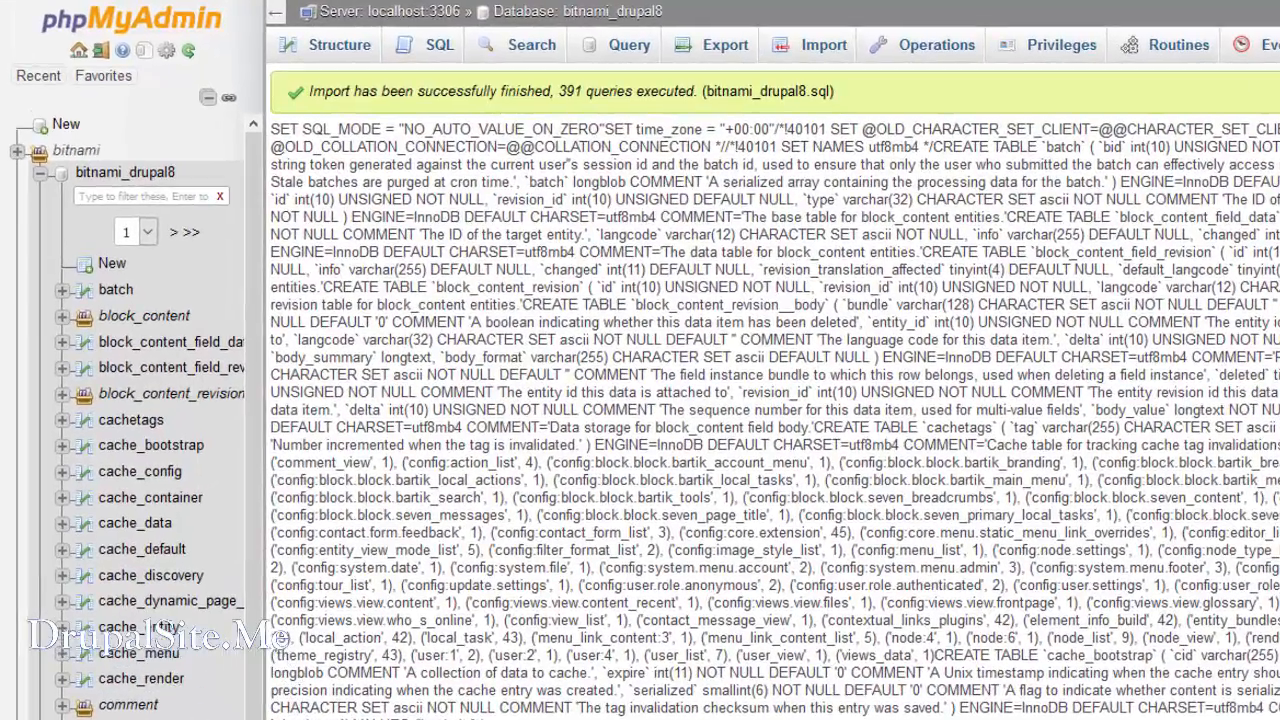
Drop the bitnami_drupal8-compromised database in phpMyAdmin, confirm the deletion, and check the Drupal site's front page again
left_click(40, 175)
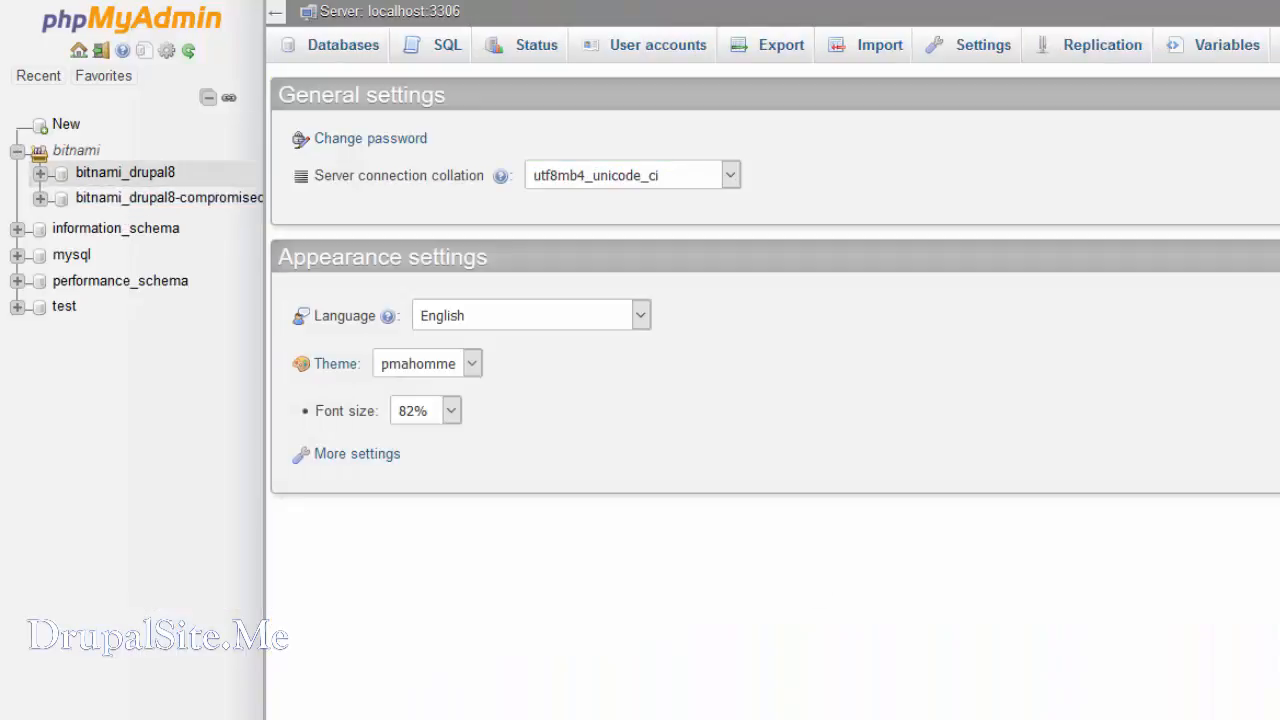
left_click(78, 52)
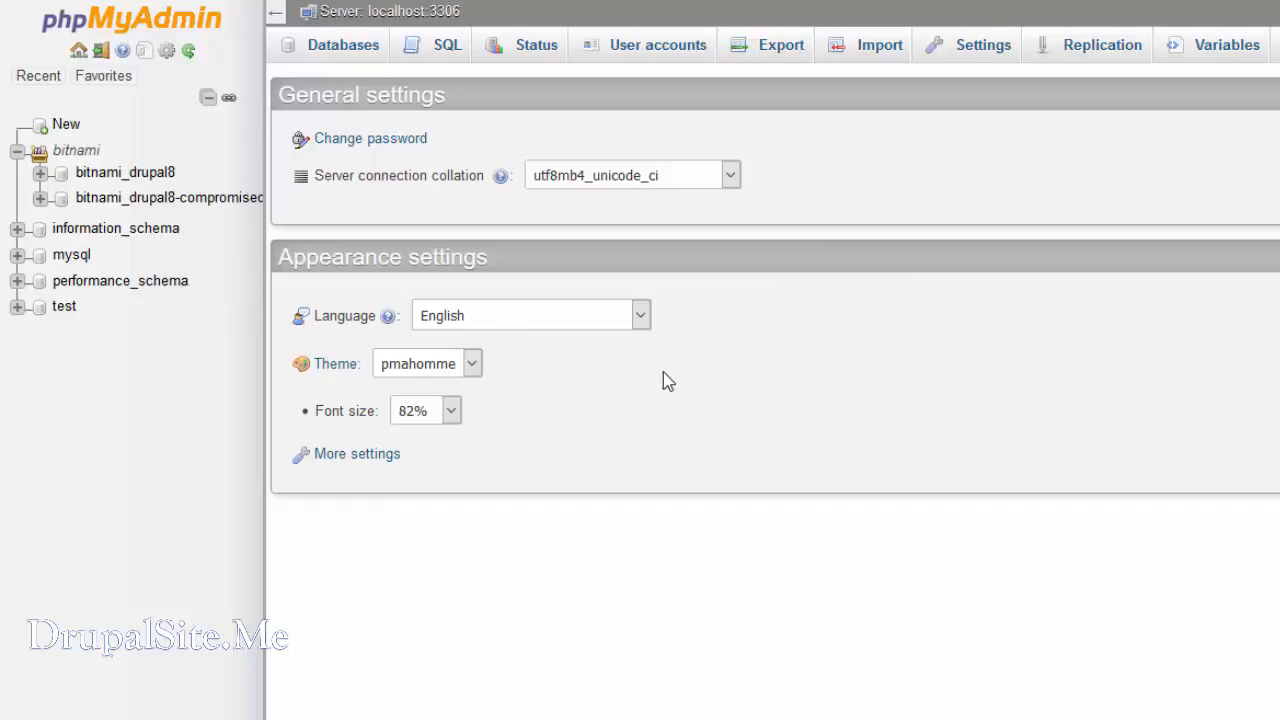
left_click(328, 54)
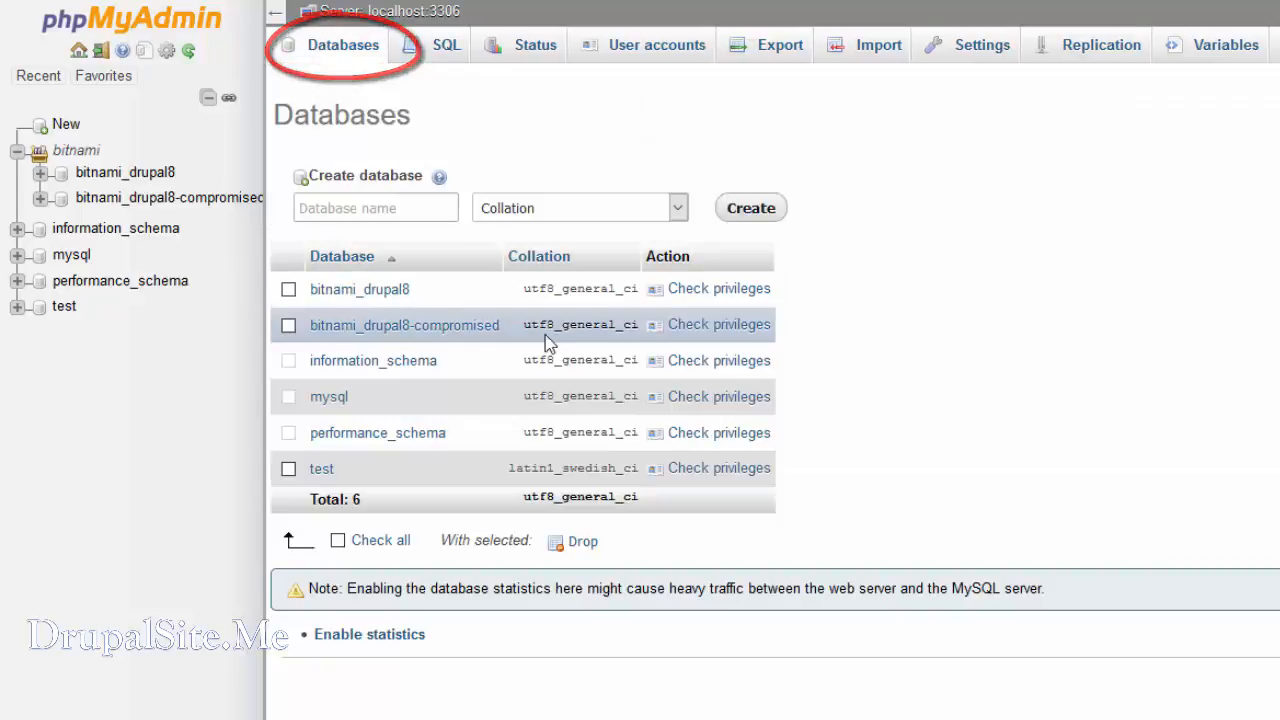
left_click(288, 325)
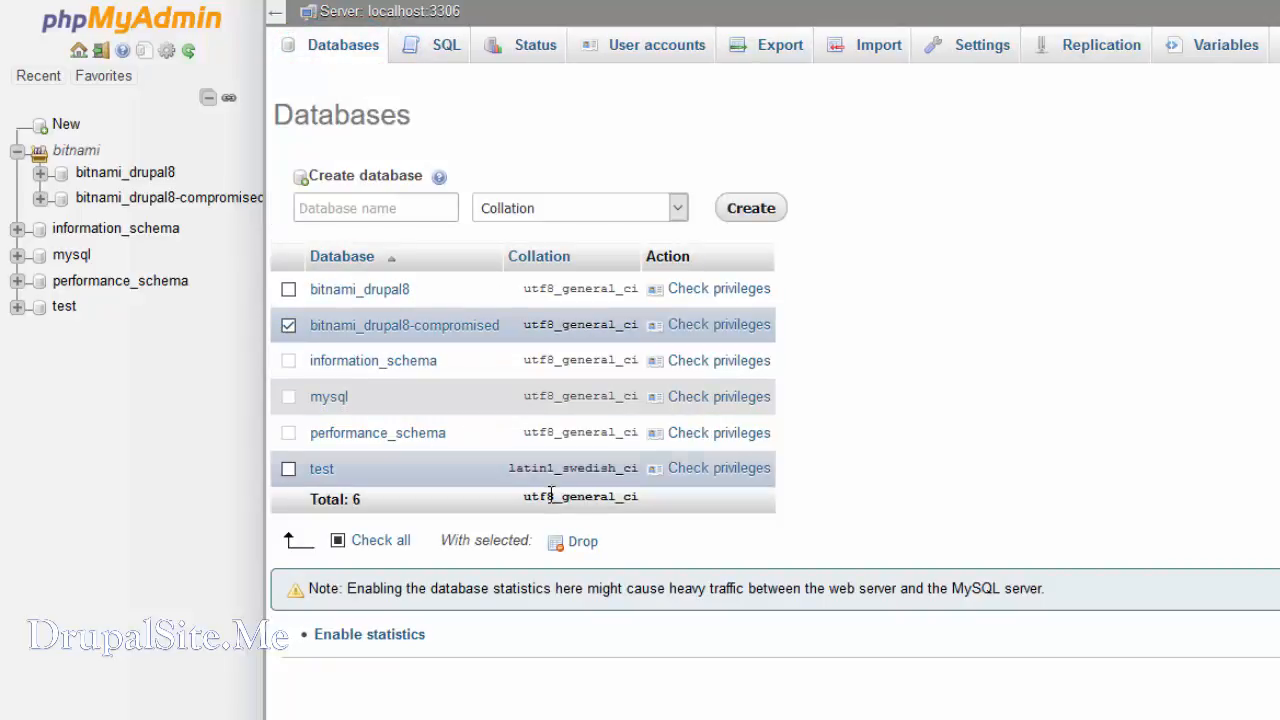
left_click(585, 545)
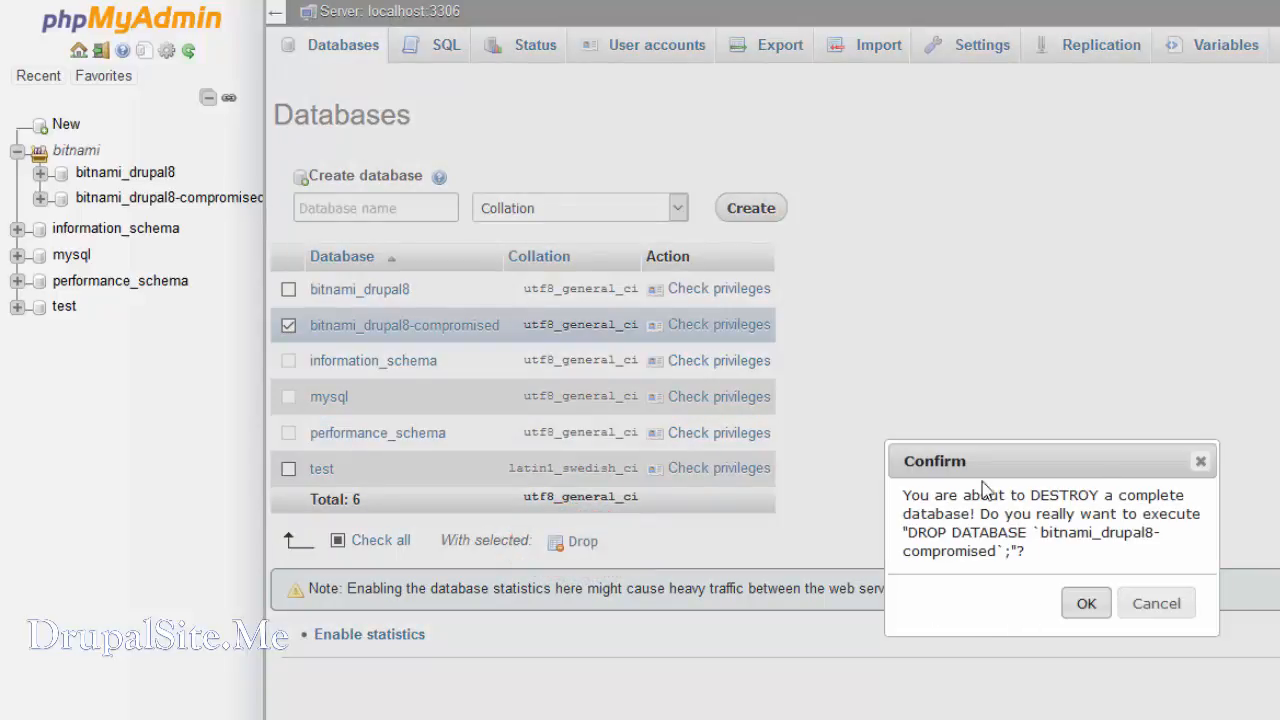
left_click(1086, 603)
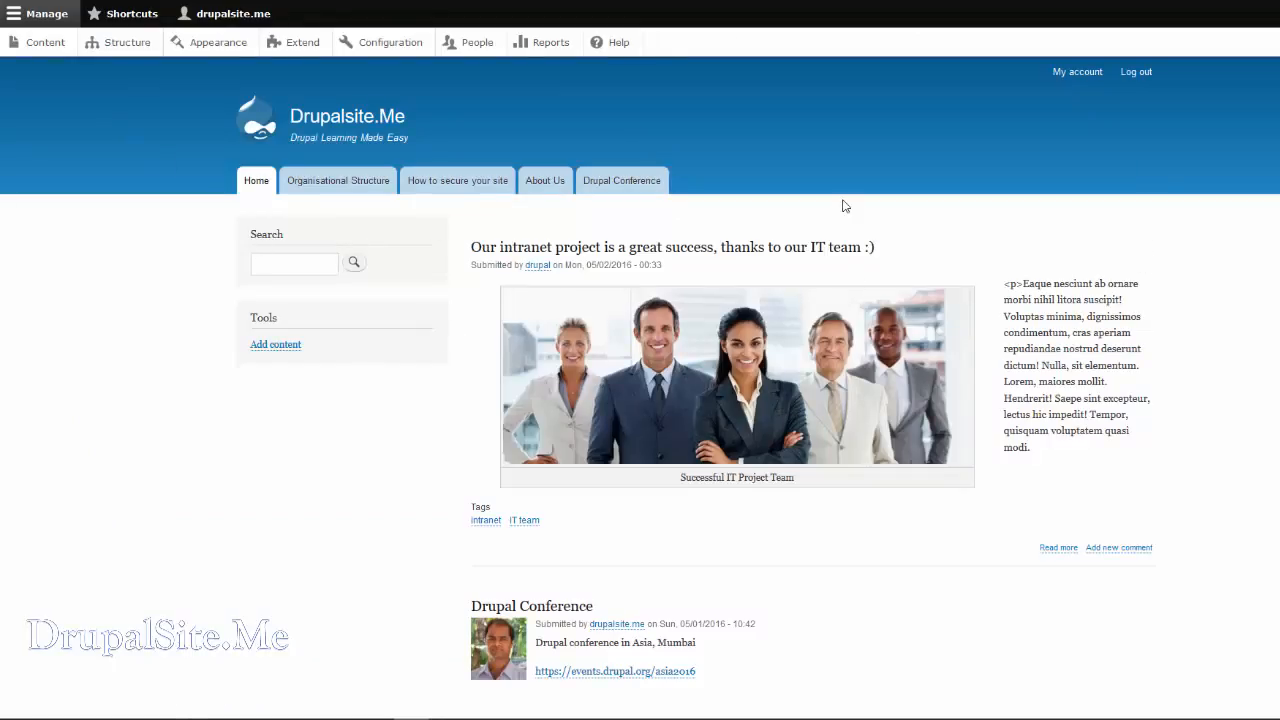
scroll(1143, 251, "down", 7)
scroll(1044, 389, "up", 8)
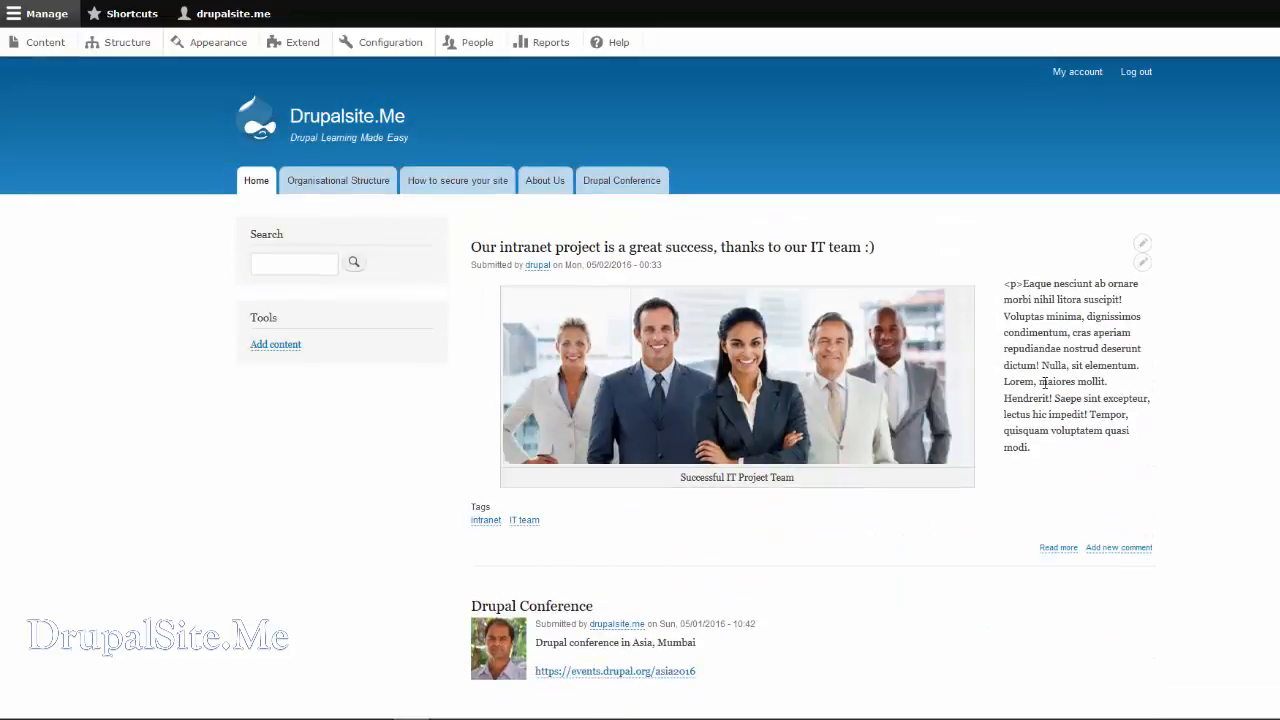